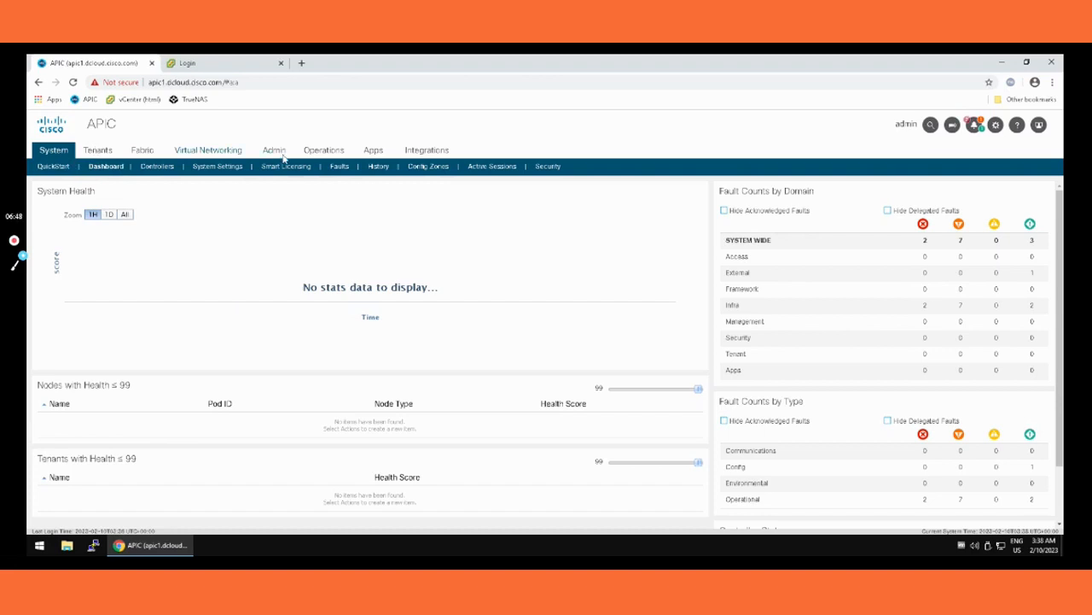
Step: Open the fabric inventory's Fabric Membership and list the nodes pending registration
key(ctrl+plus)
key(ctrl+plus)
key(ctrl+plus)
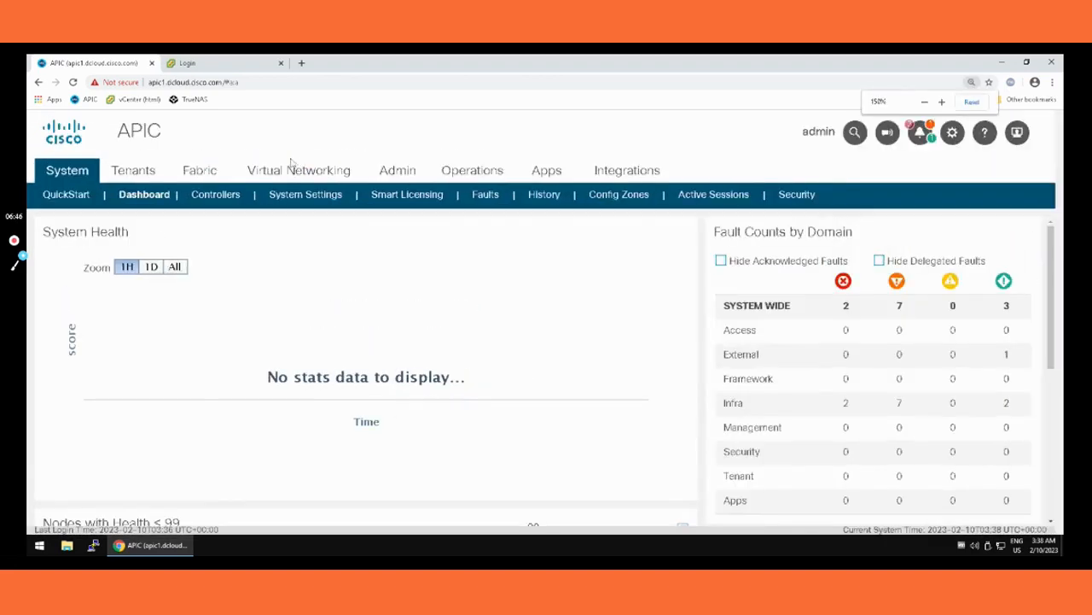
click(192, 171)
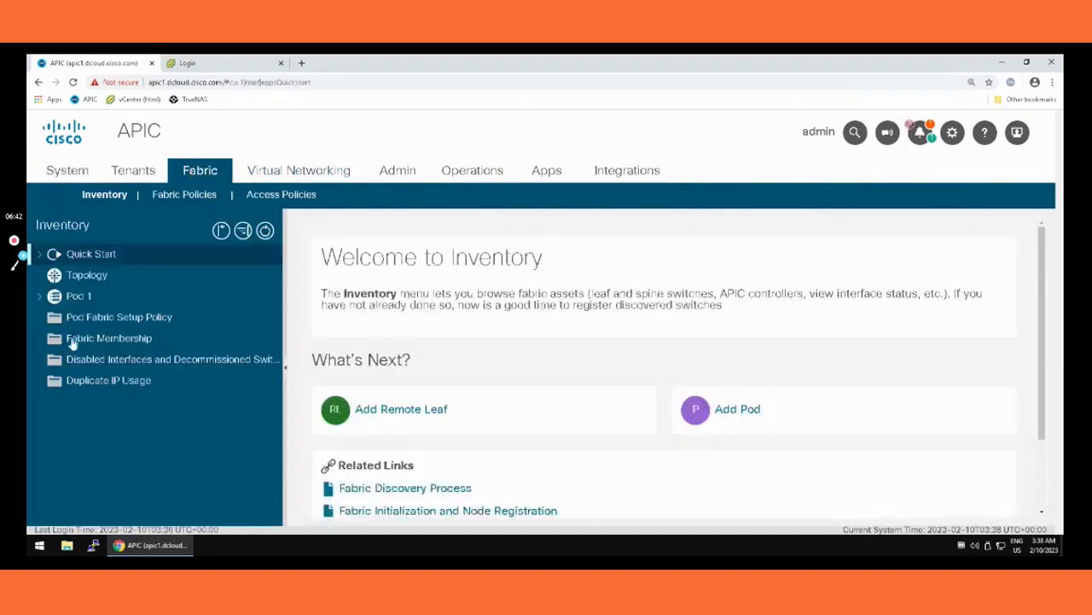
click(102, 339)
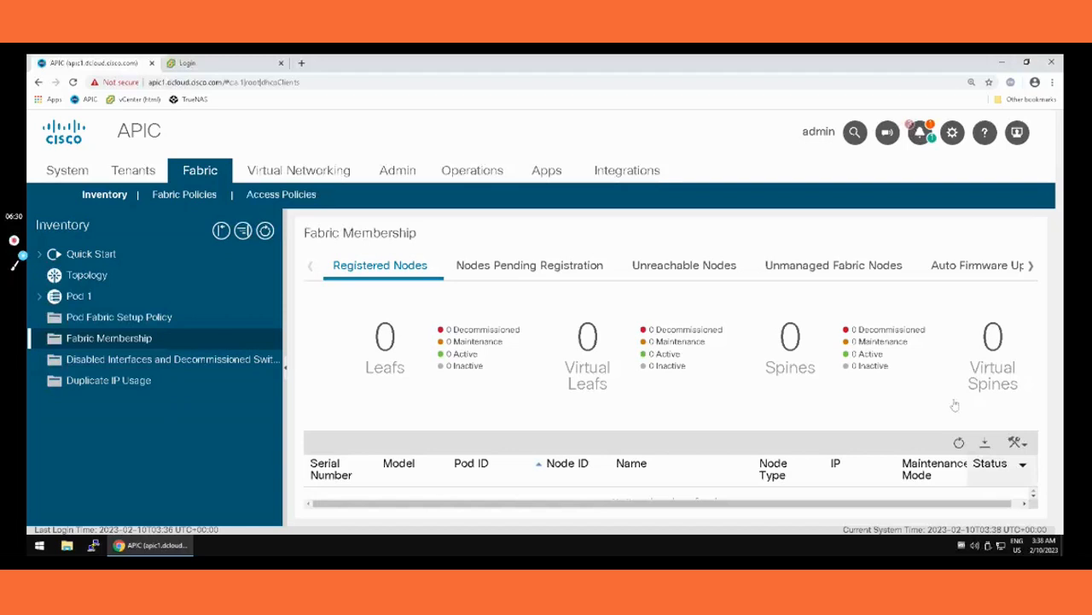
key(ctrl+minus)
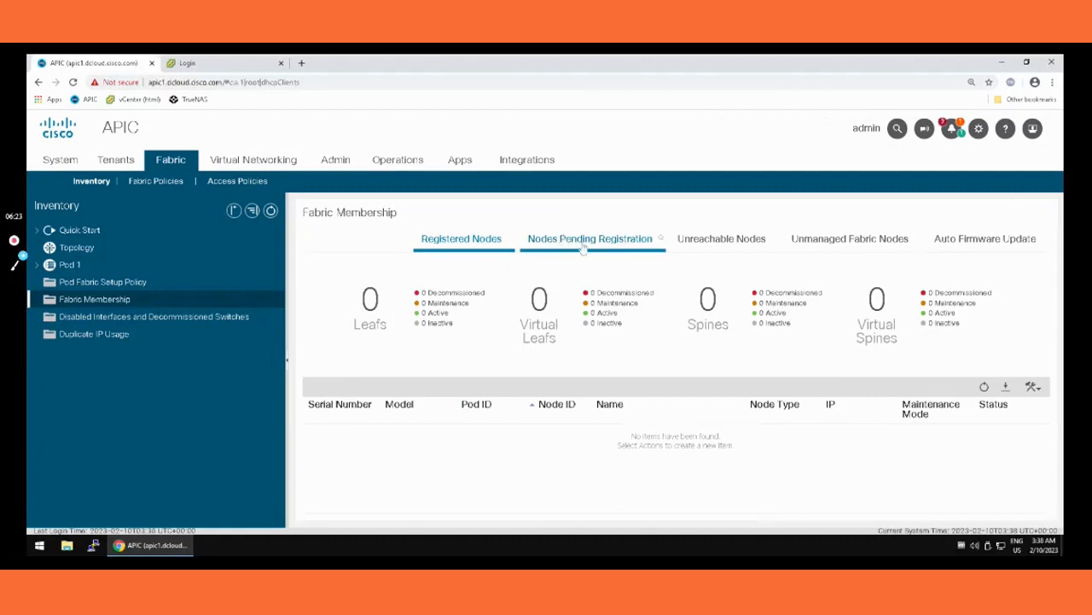
click(583, 243)
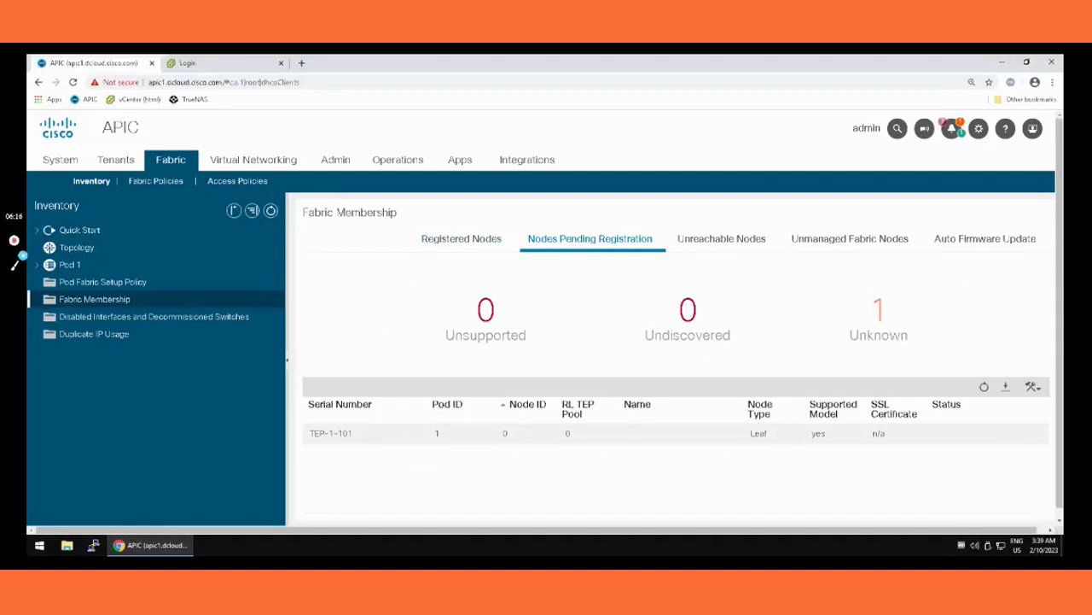
Step: Register the pending leaf TEP-1-101 with node ID 101 and node name L101
click(432, 442)
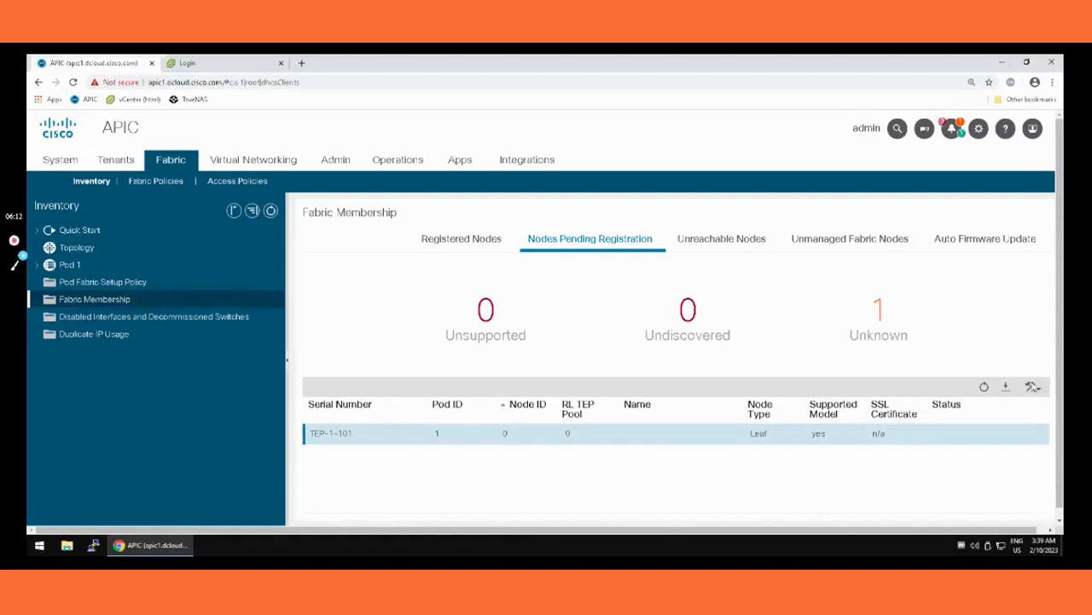
click(1036, 389)
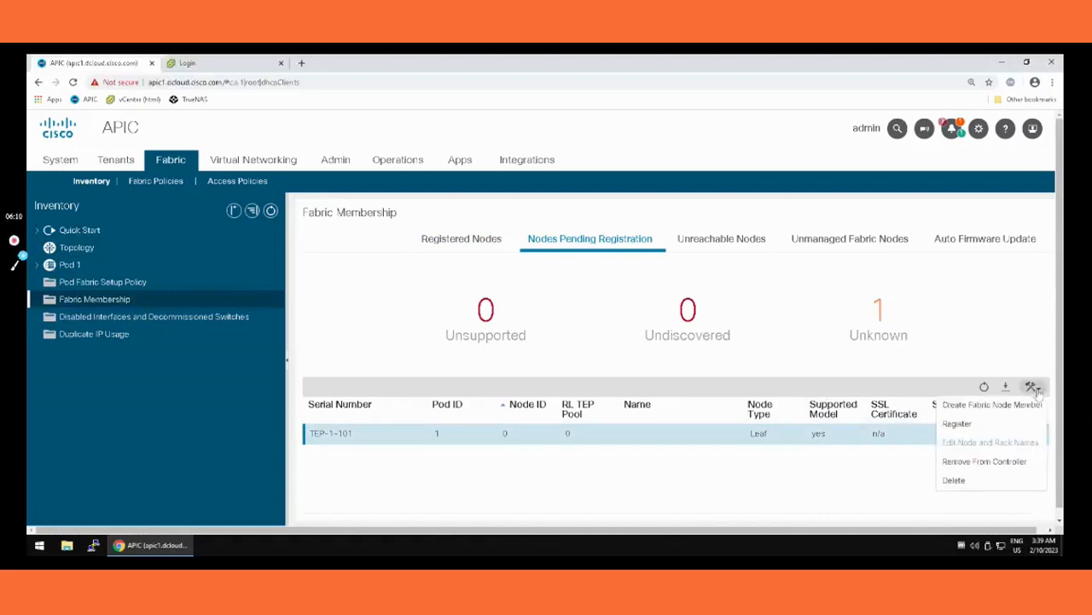
click(958, 425)
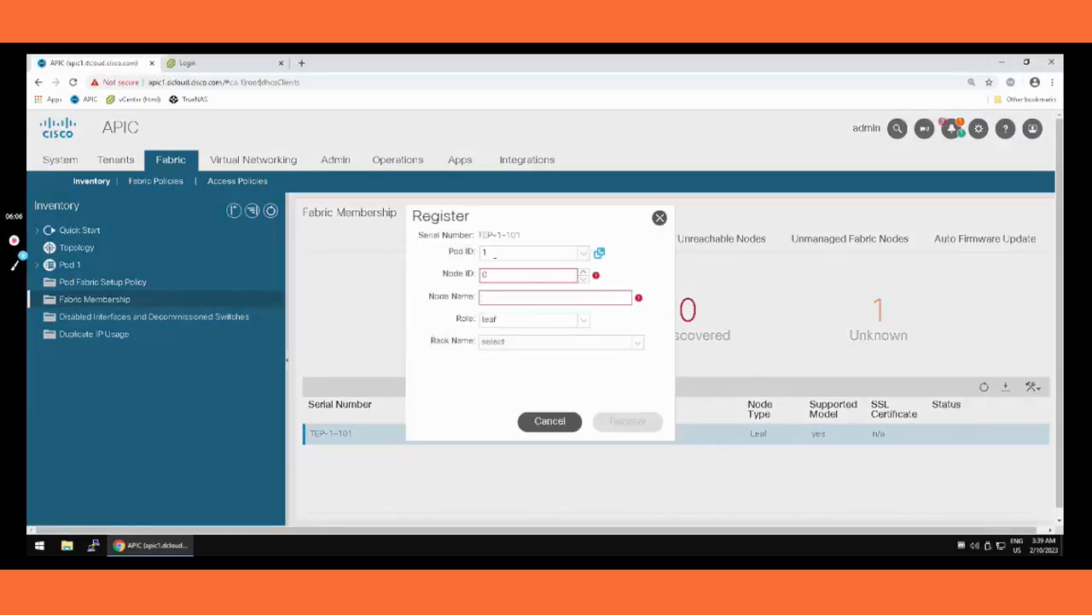
double_click(508, 276)
text(101)
key(Tab)
text(L)
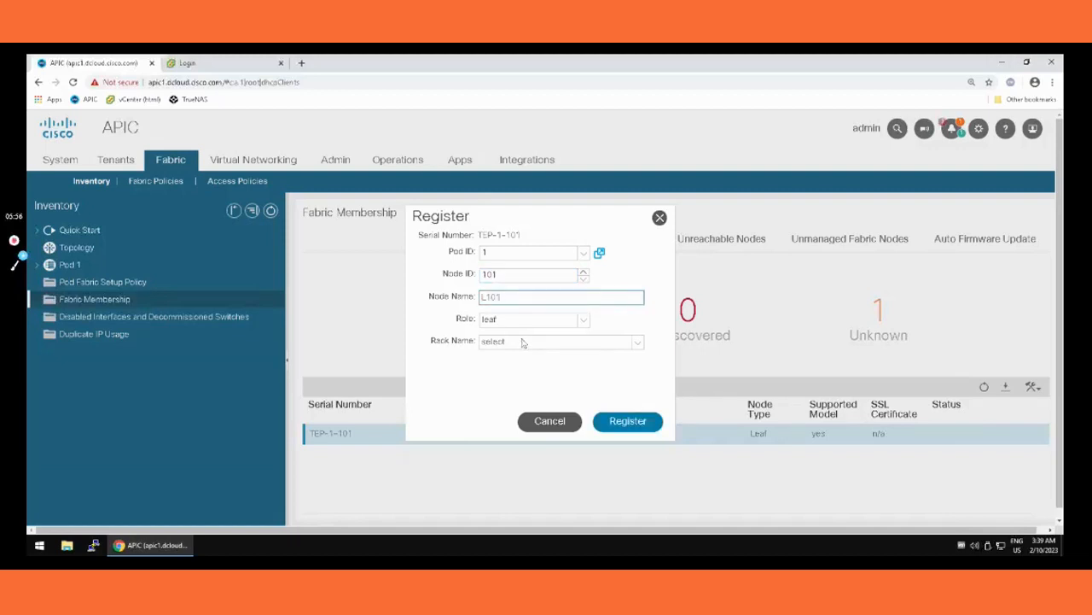
click(618, 422)
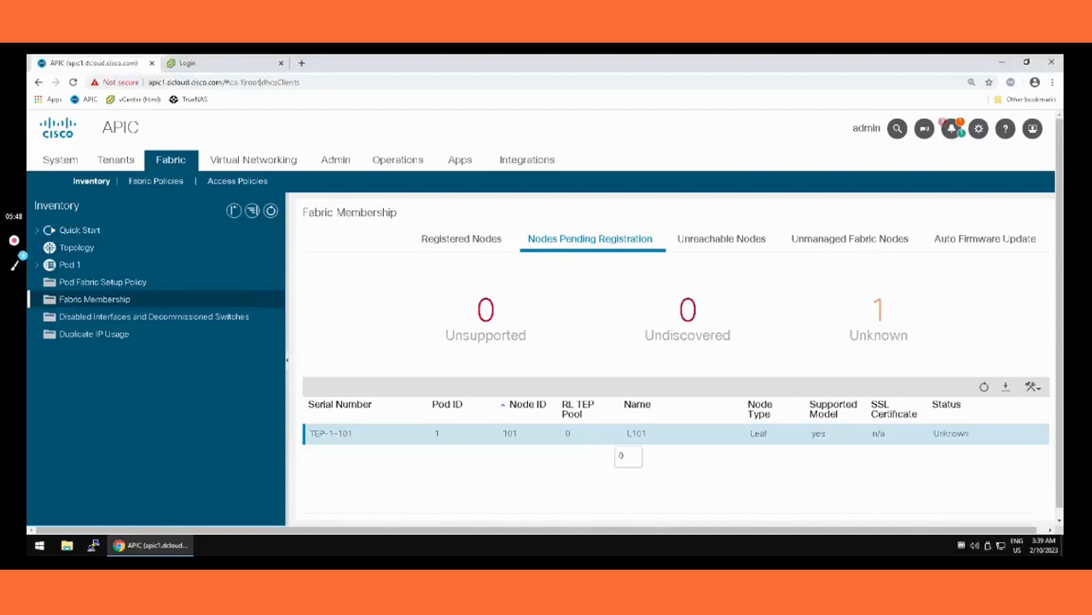
Step: Check leaf L101's registration progress in the pending and registered node lists, refreshing the registered nodes
click(472, 245)
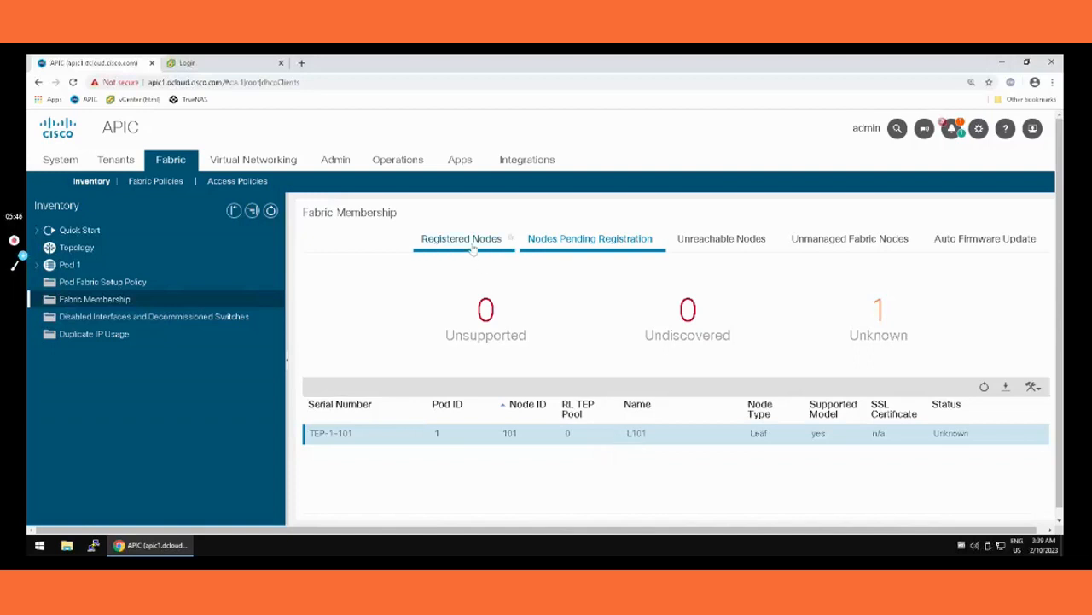
click(557, 251)
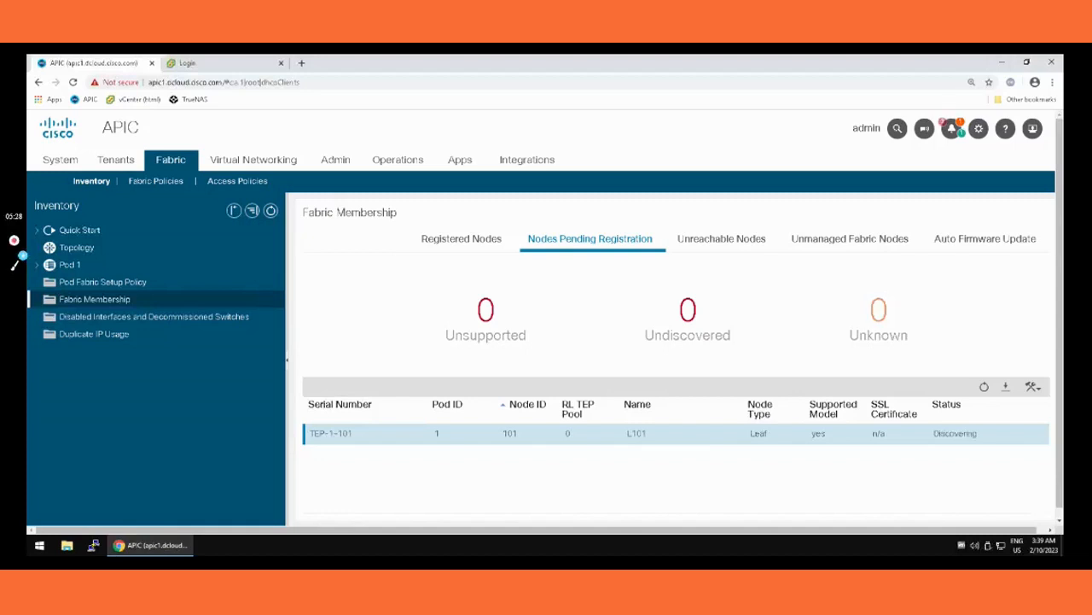
click(469, 239)
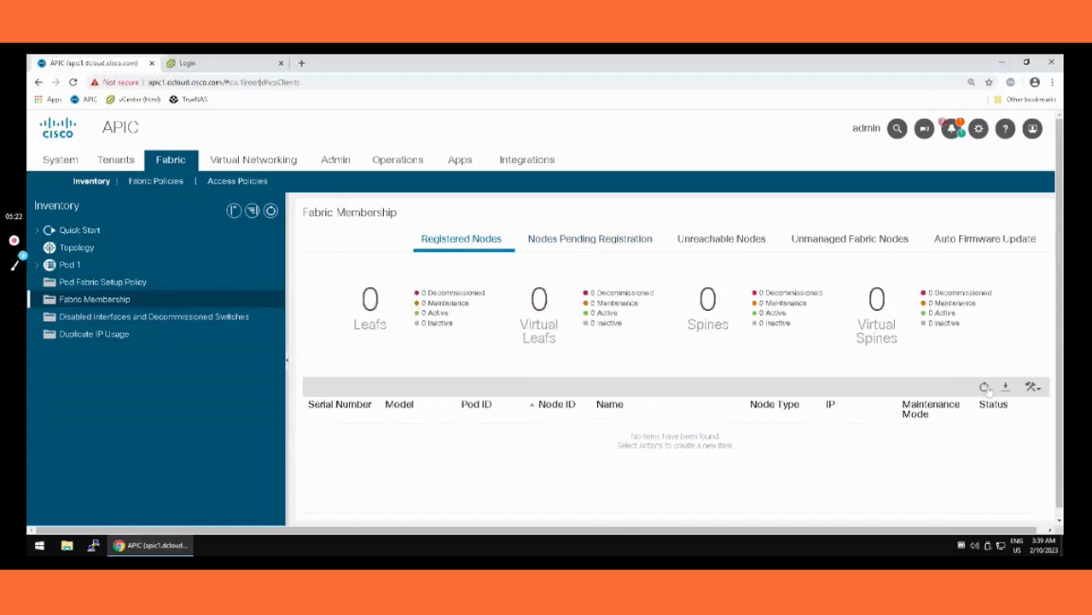
click(985, 387)
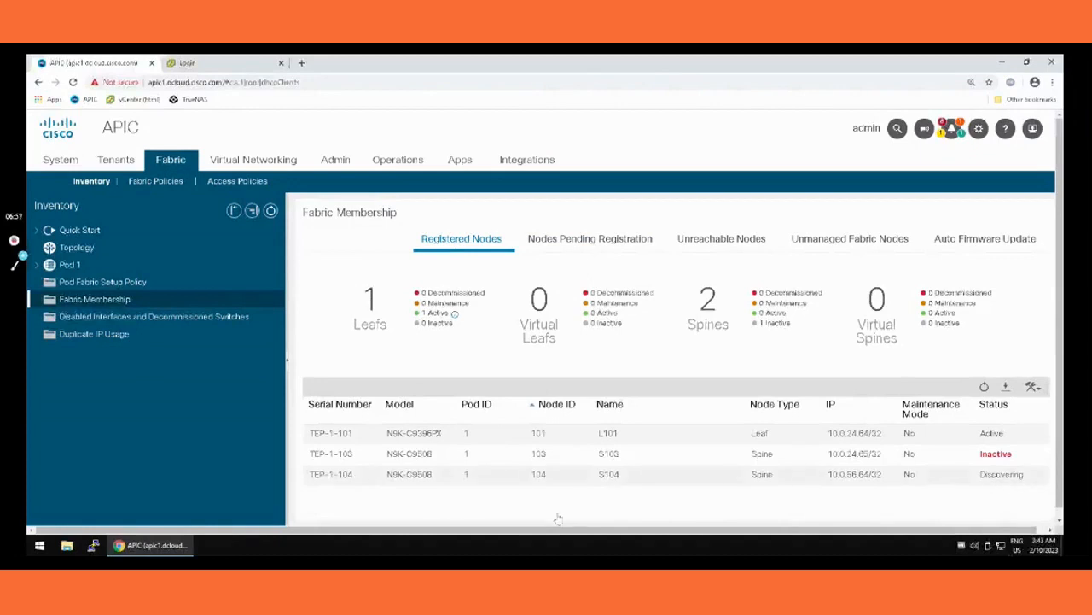
click(985, 388)
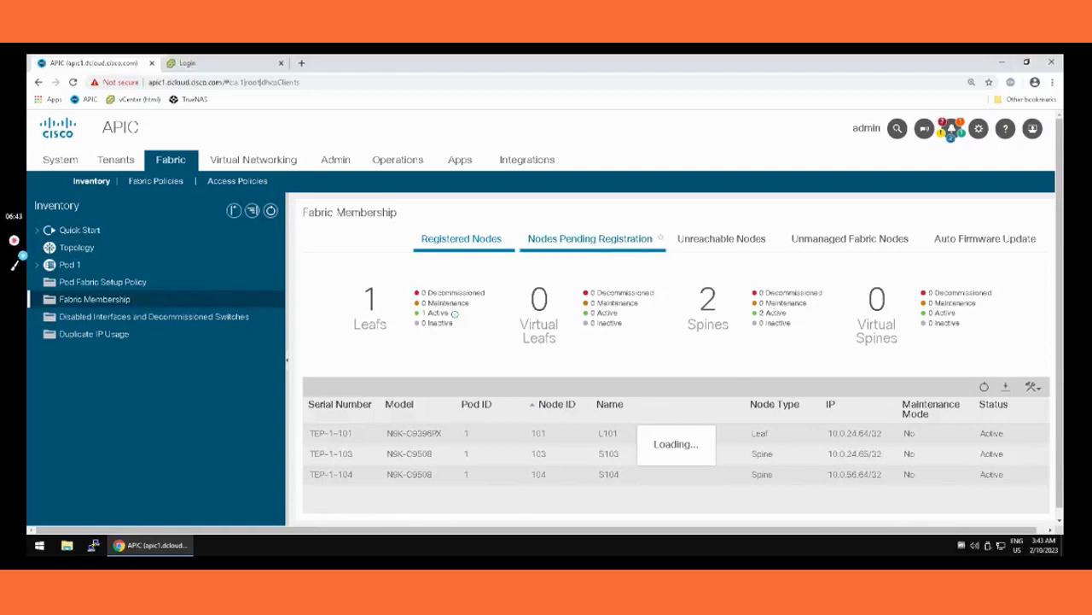
Step: Register the pending leaf TEP-1-102 with node ID 102 and node name L102
click(596, 242)
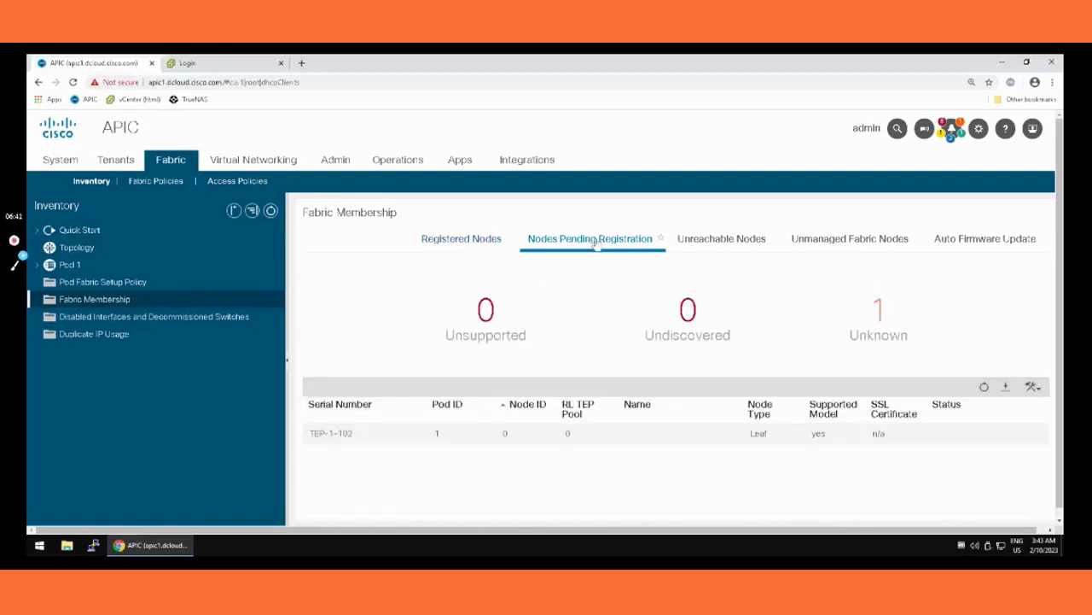
click(353, 437)
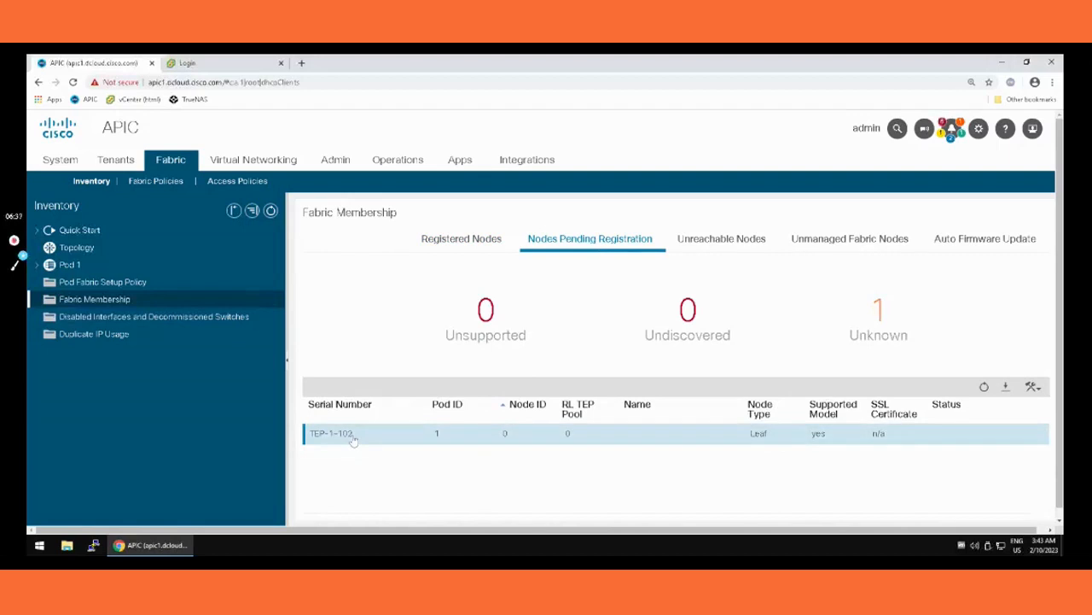
click(1033, 386)
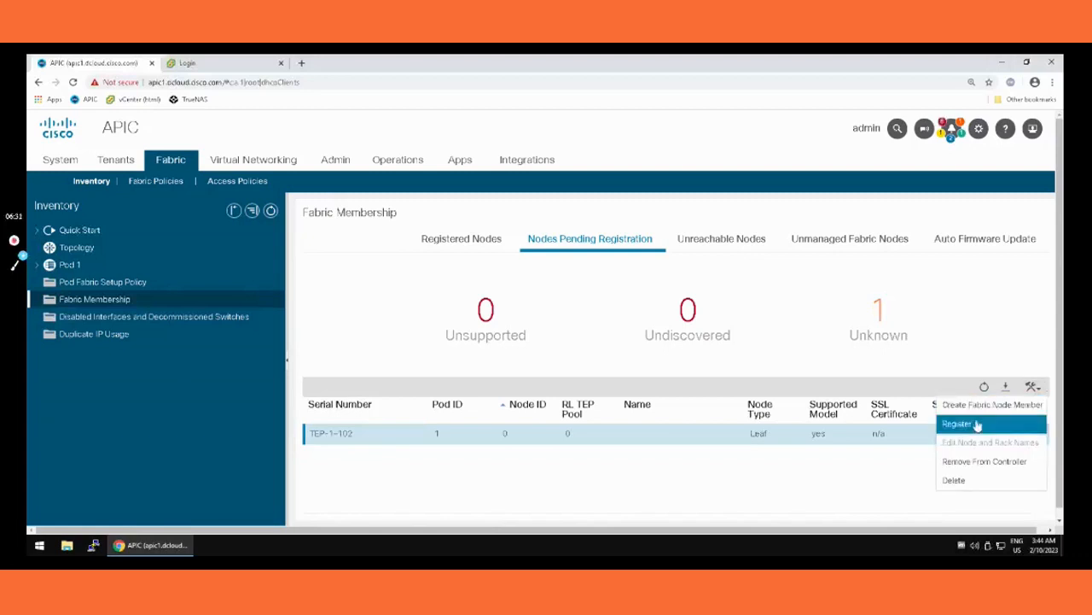
click(977, 424)
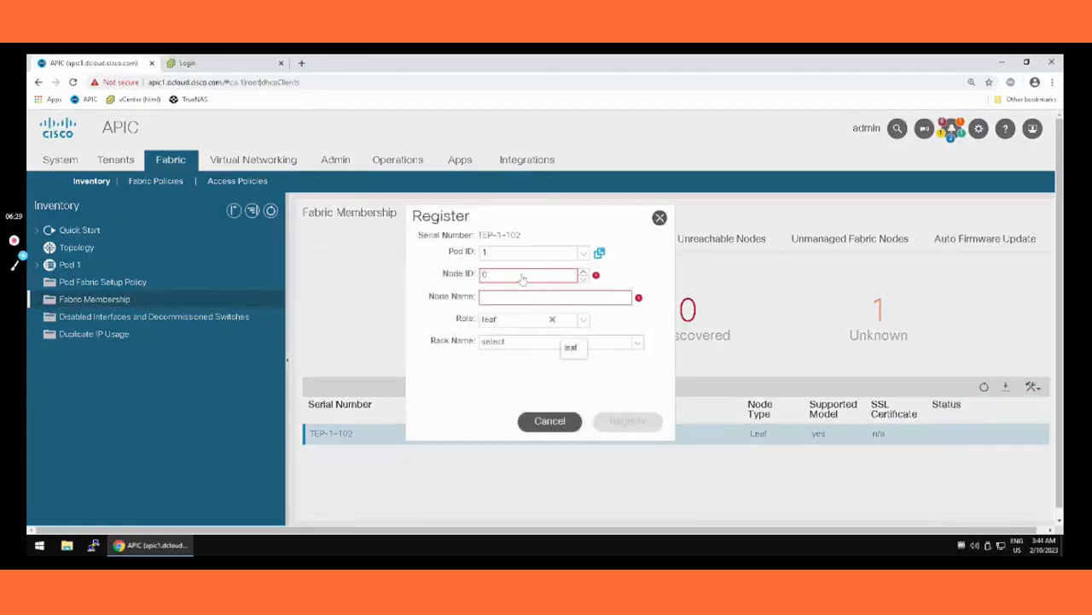
double_click(506, 276)
text(102)
key(Tab)
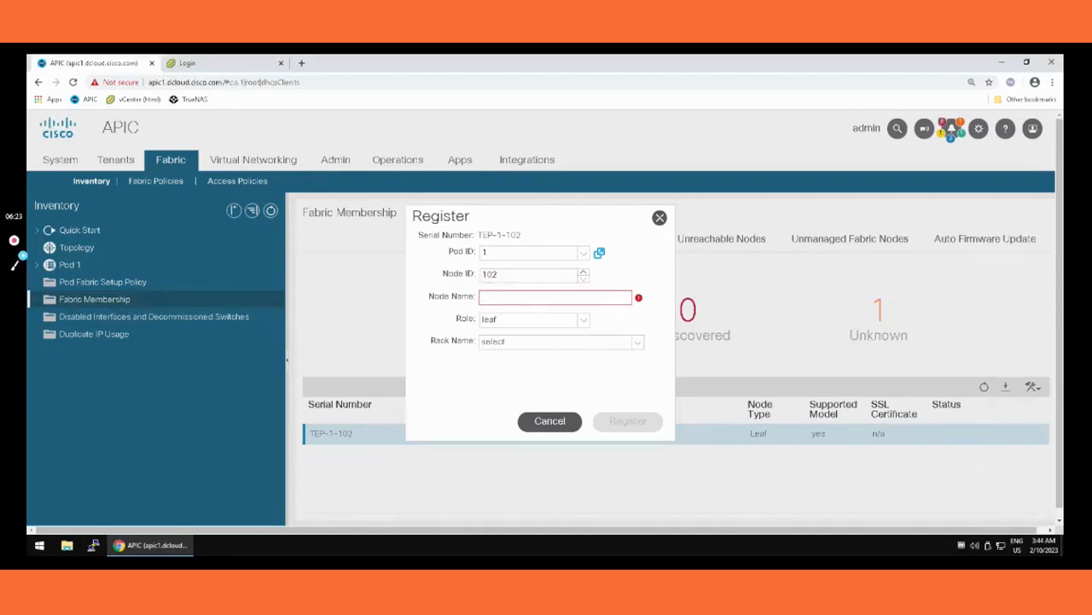
text(L102)
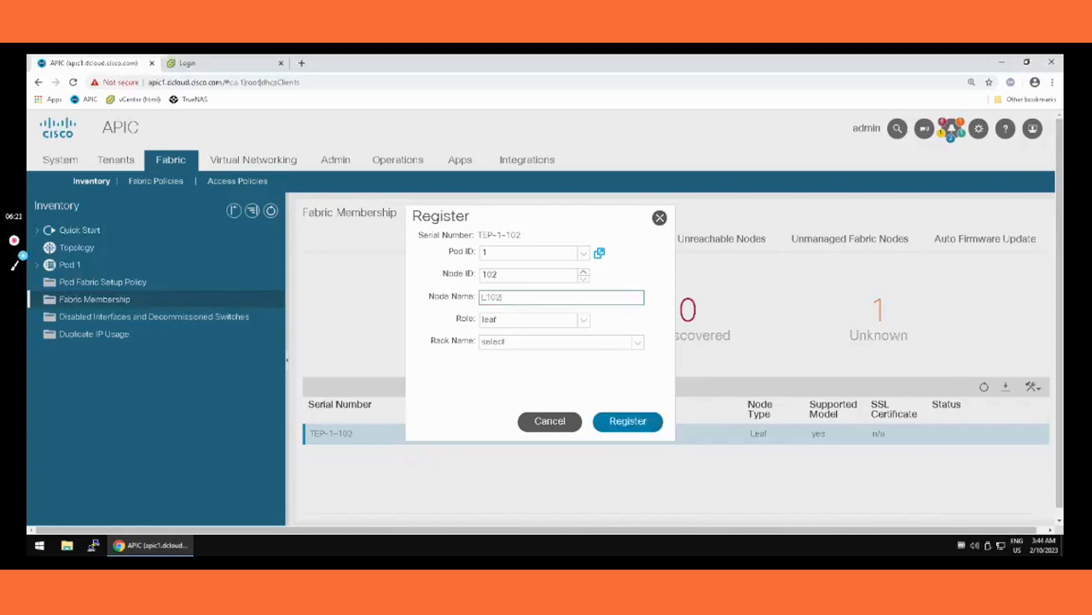
click(638, 420)
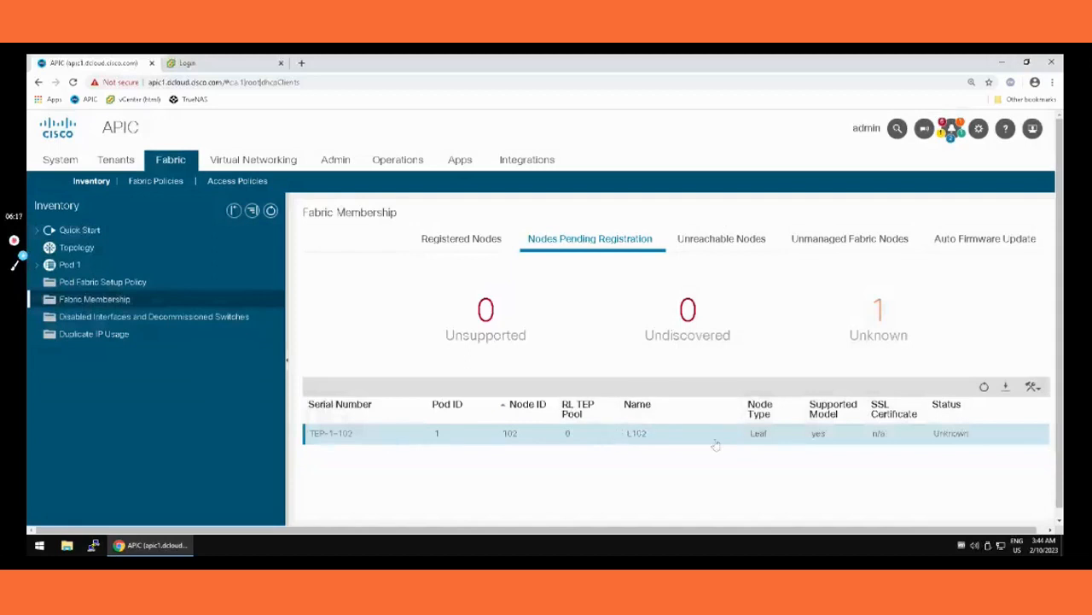
Step: Review the registered and pending nodes in Fabric Membership and view the fabric's topology diagram
click(466, 243)
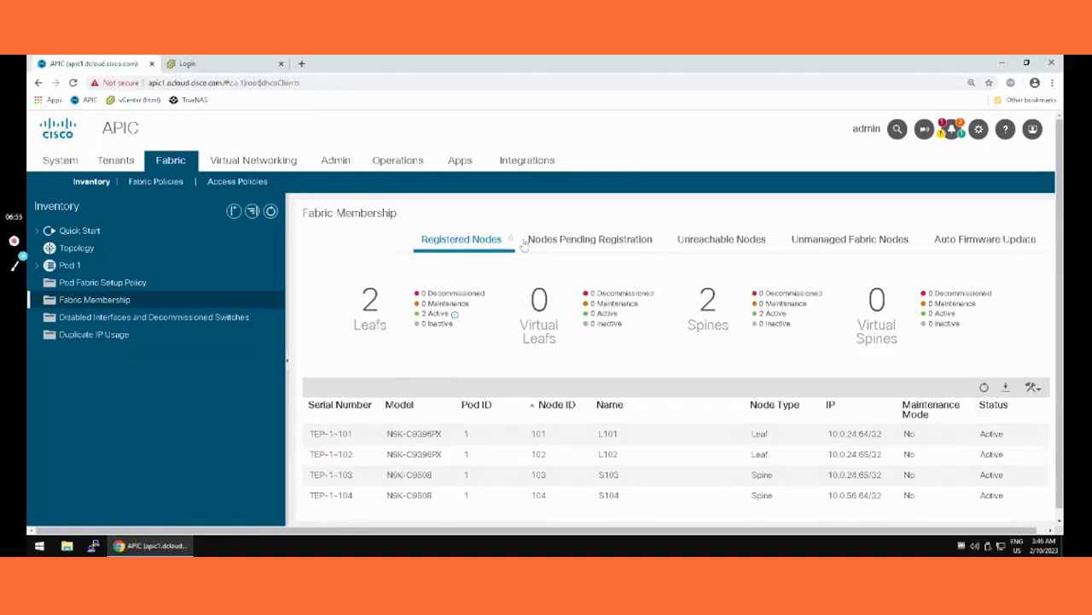
click(551, 246)
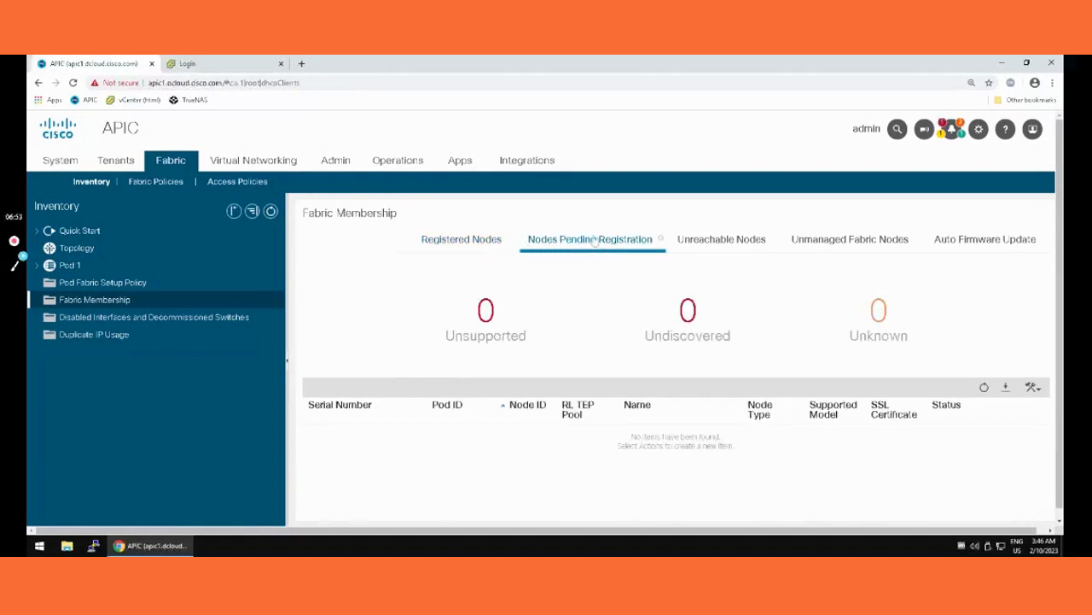
click(459, 243)
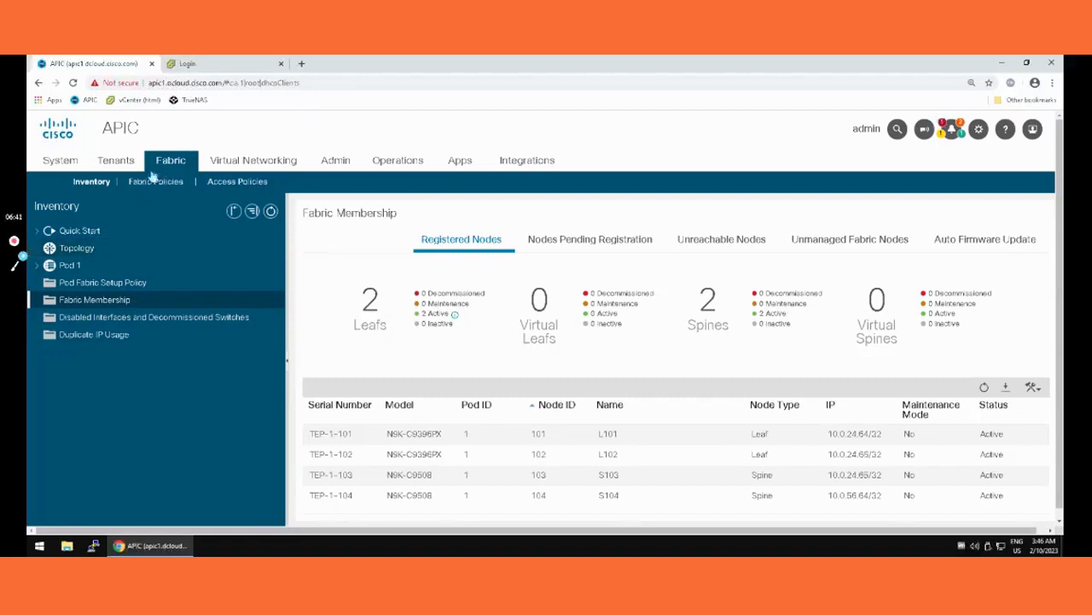
click(79, 249)
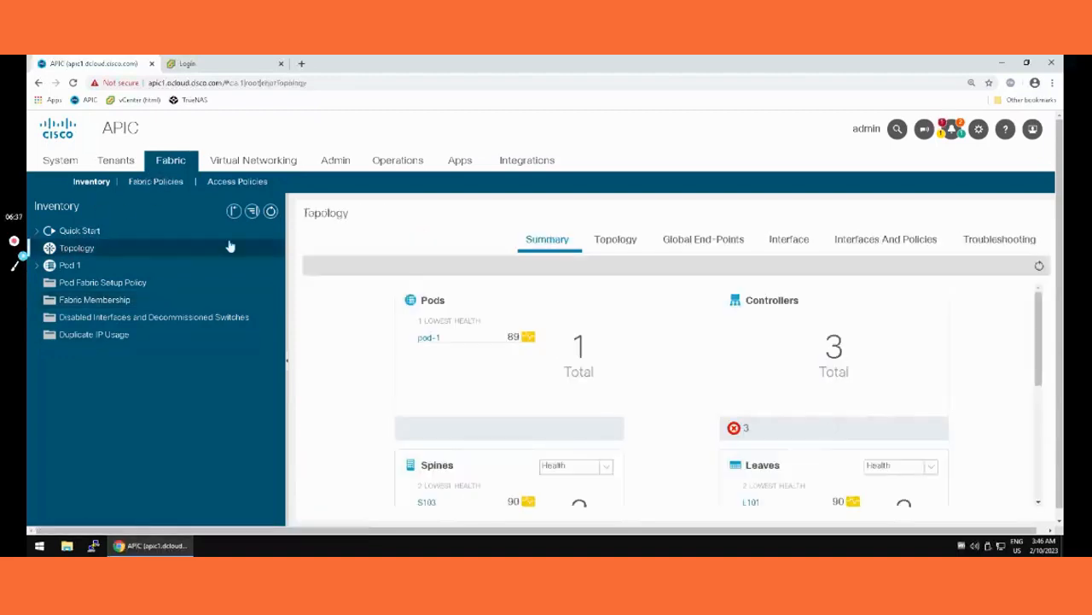
click(628, 243)
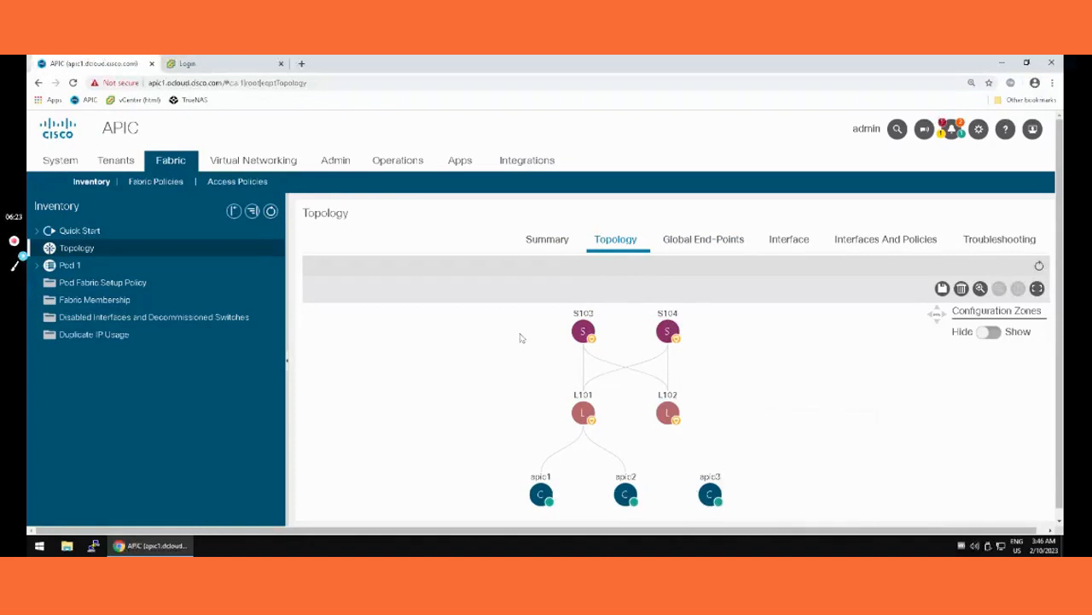
Step: Open the operational properties of physical interface eth1/1 on leaf L101 in Pod 1
click(37, 266)
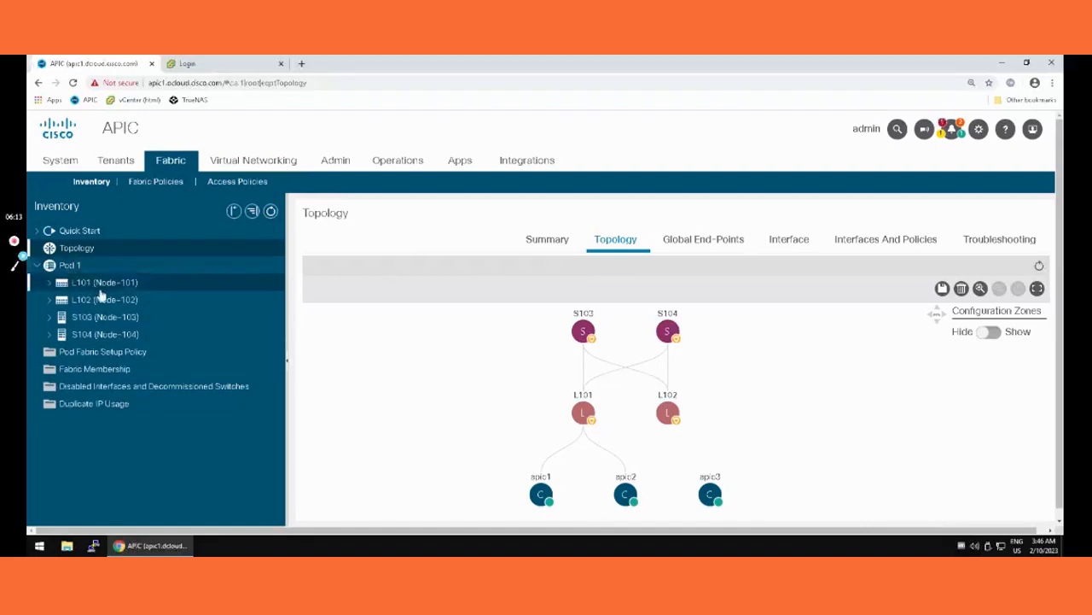
click(50, 285)
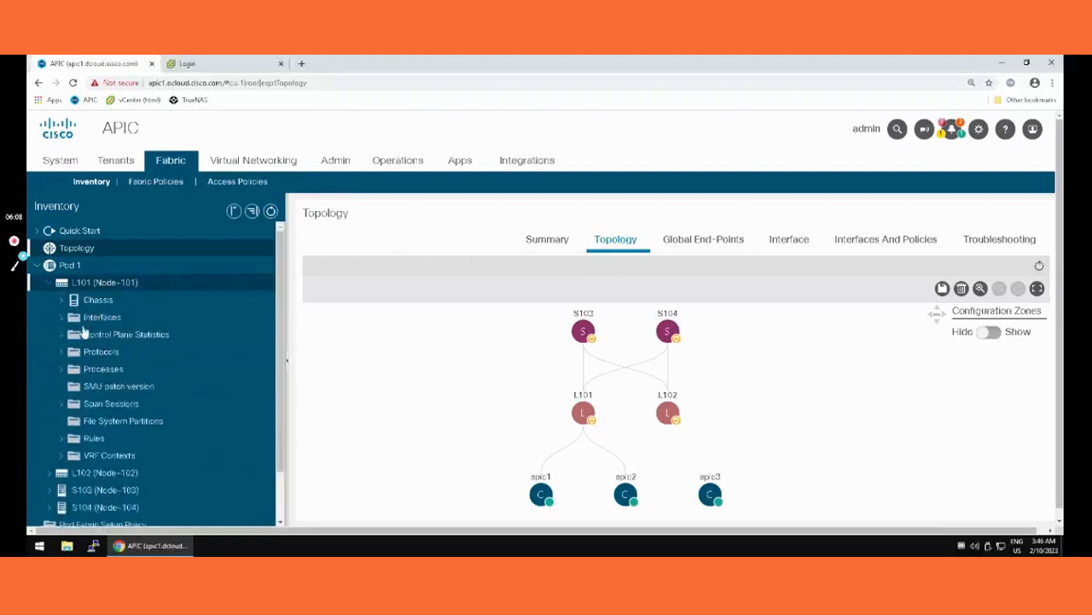
click(63, 318)
click(85, 336)
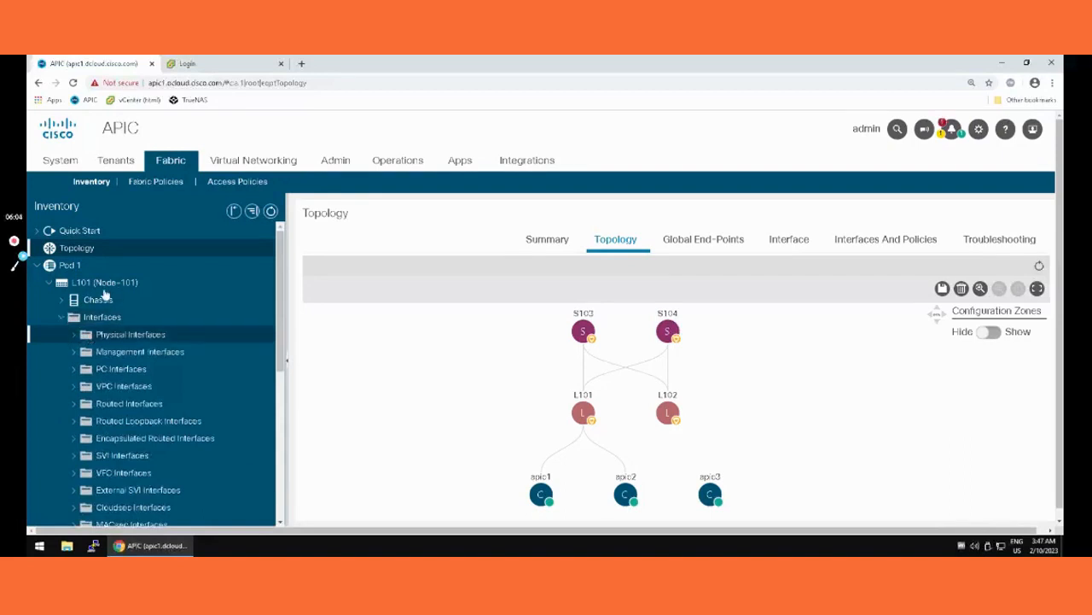
click(75, 339)
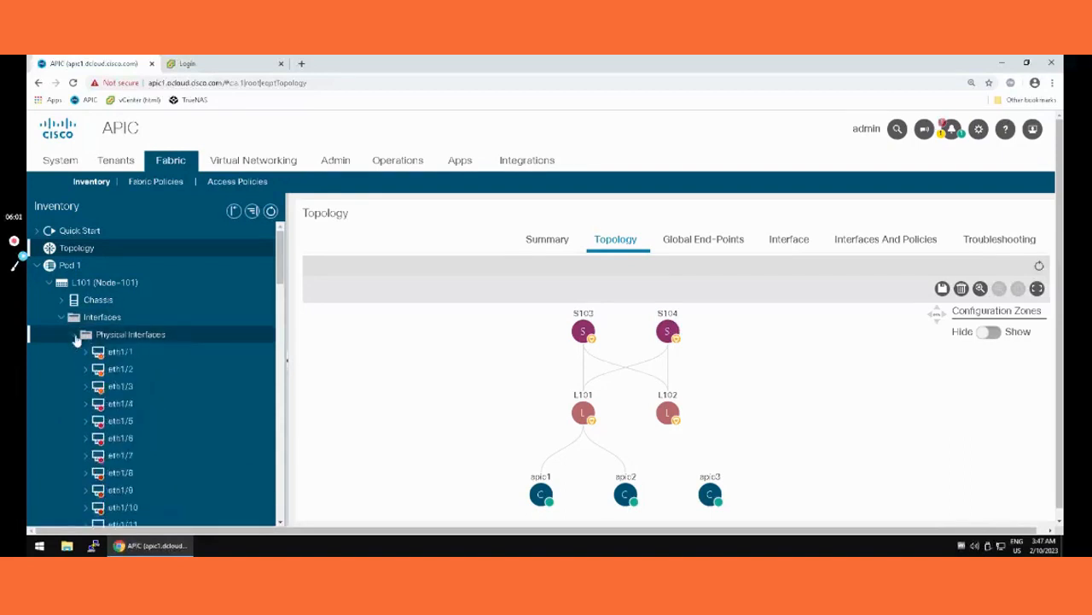
click(128, 357)
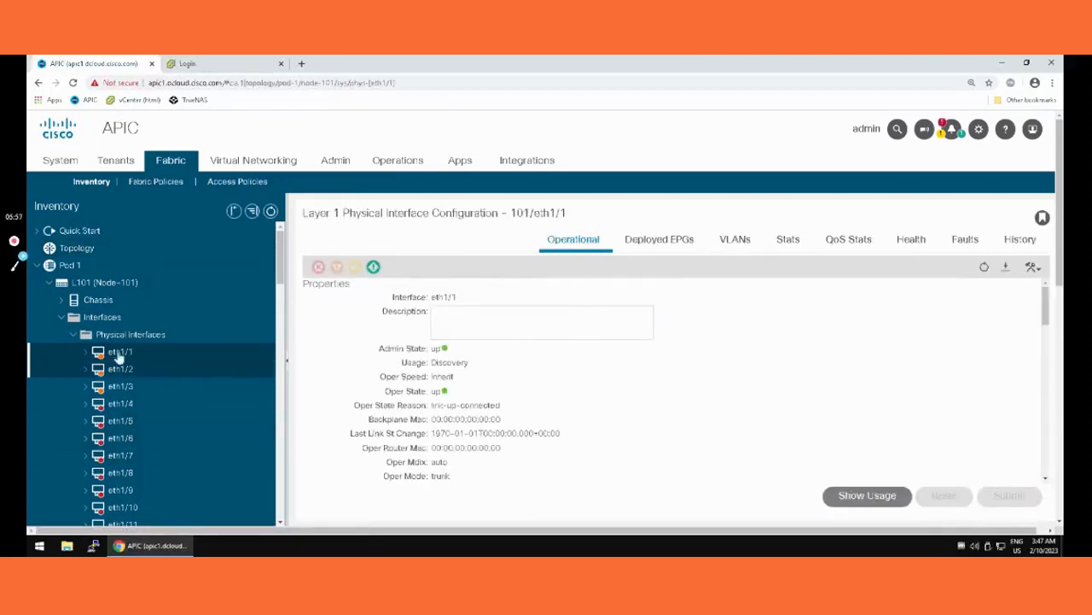
Step: Look at the actions available for interface eth1/1 and view its deployed EPGs
right_click(118, 354)
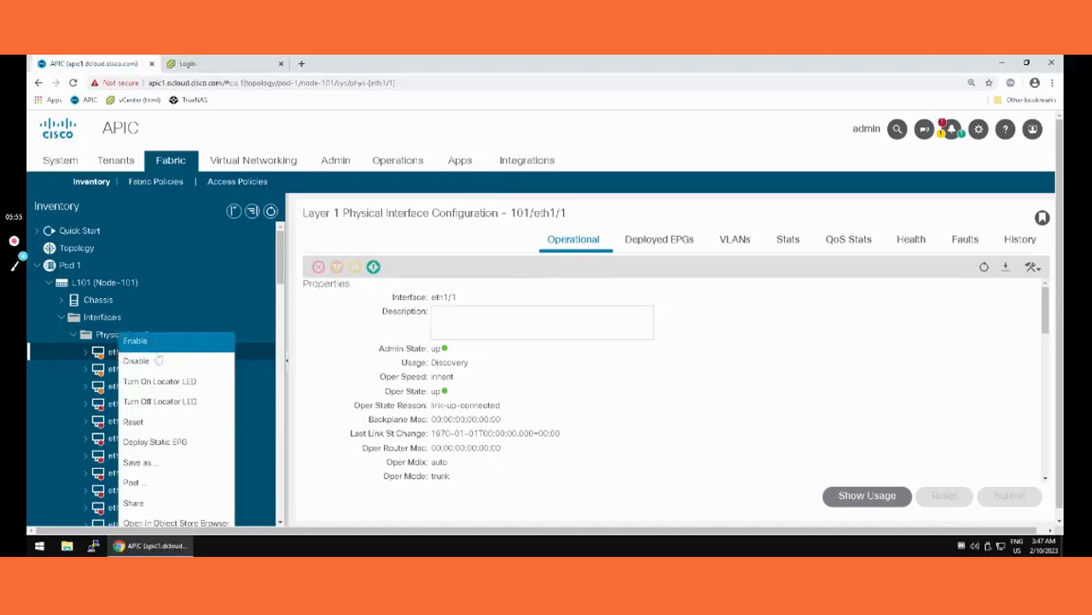
click(110, 356)
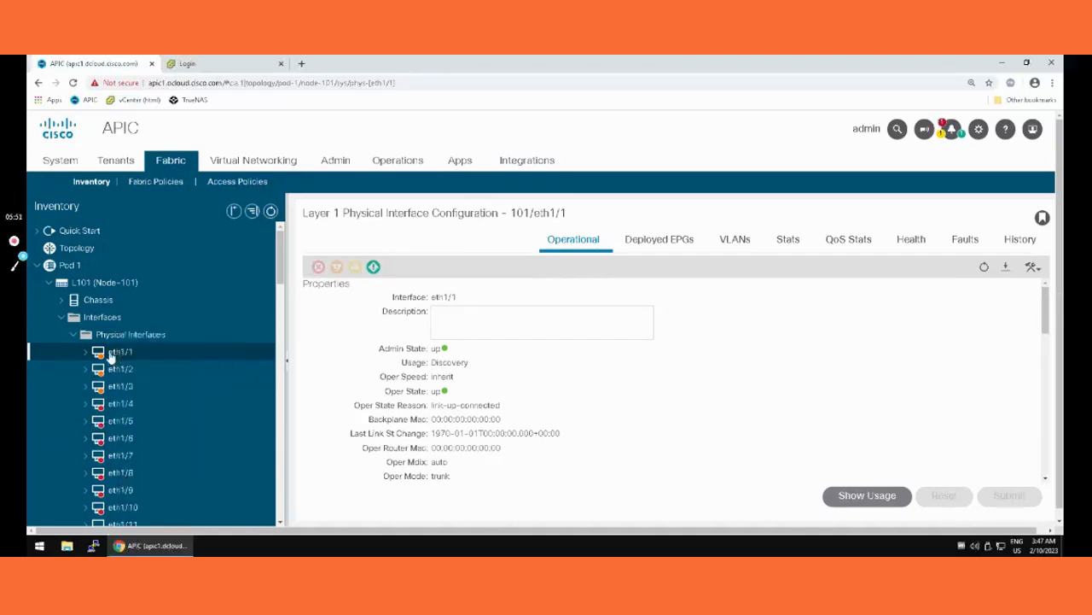
click(670, 242)
click(655, 244)
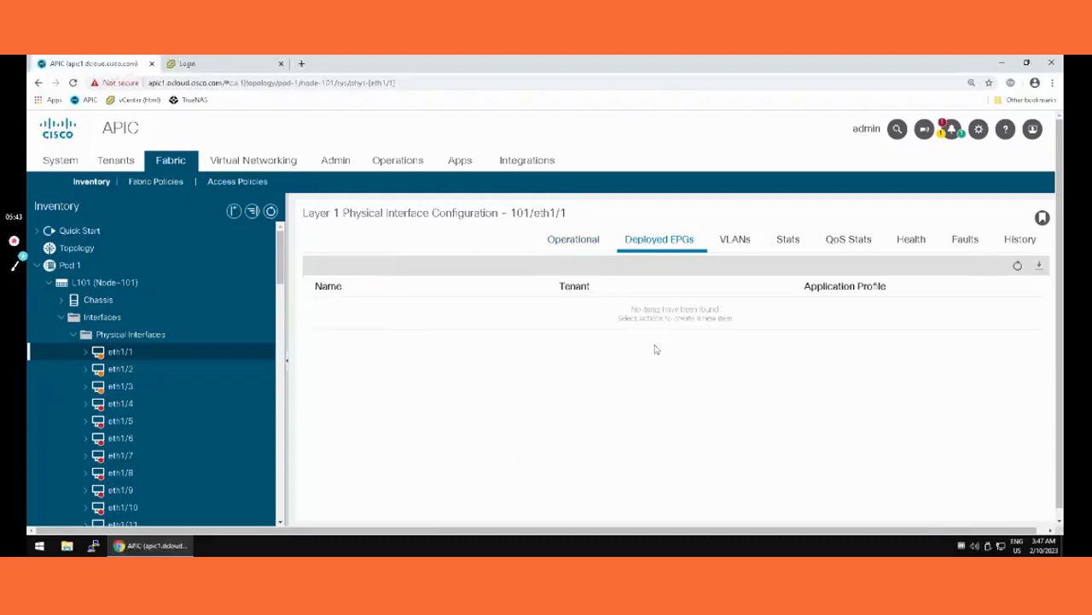
Step: View the VLANs and faults of physical interface eth1/1 on leaf L101
click(738, 248)
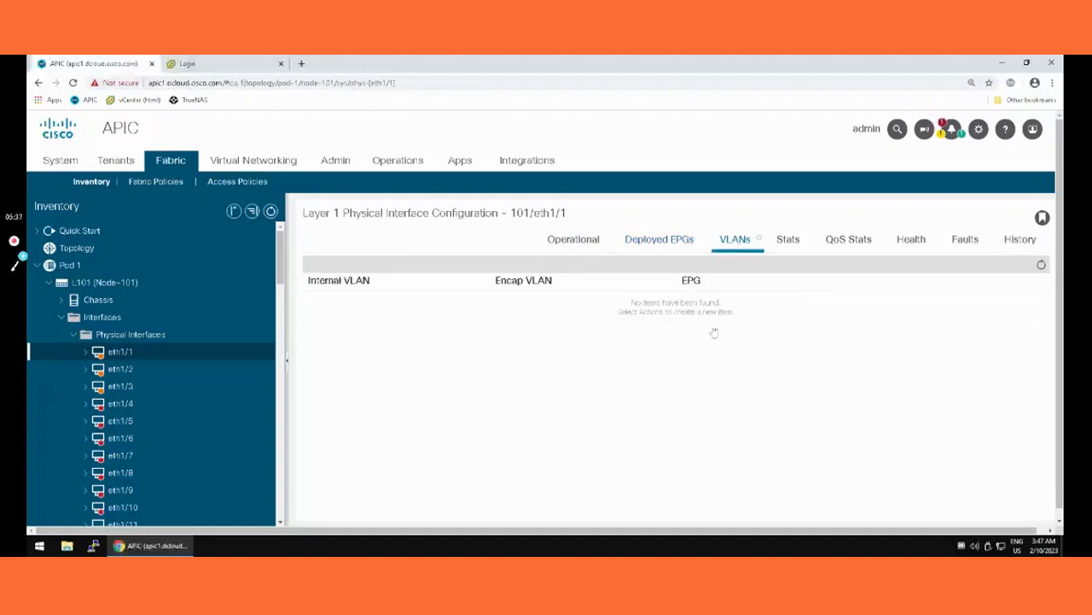
click(970, 240)
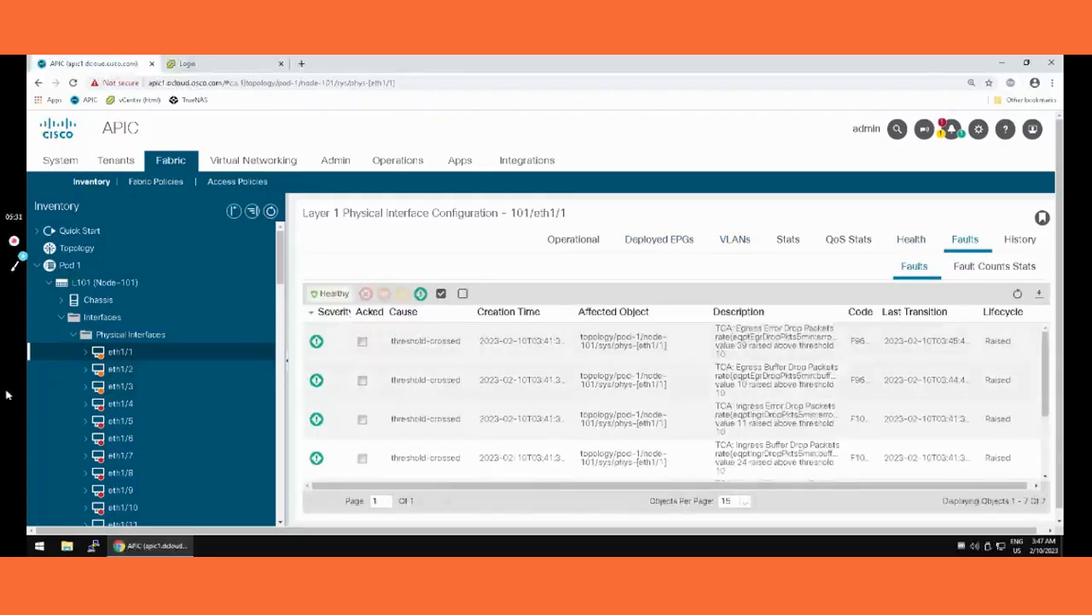
Step: Collapse the Pod 1 inventory, then review the registered nodes in Fabric Membership and their available actions
click(77, 335)
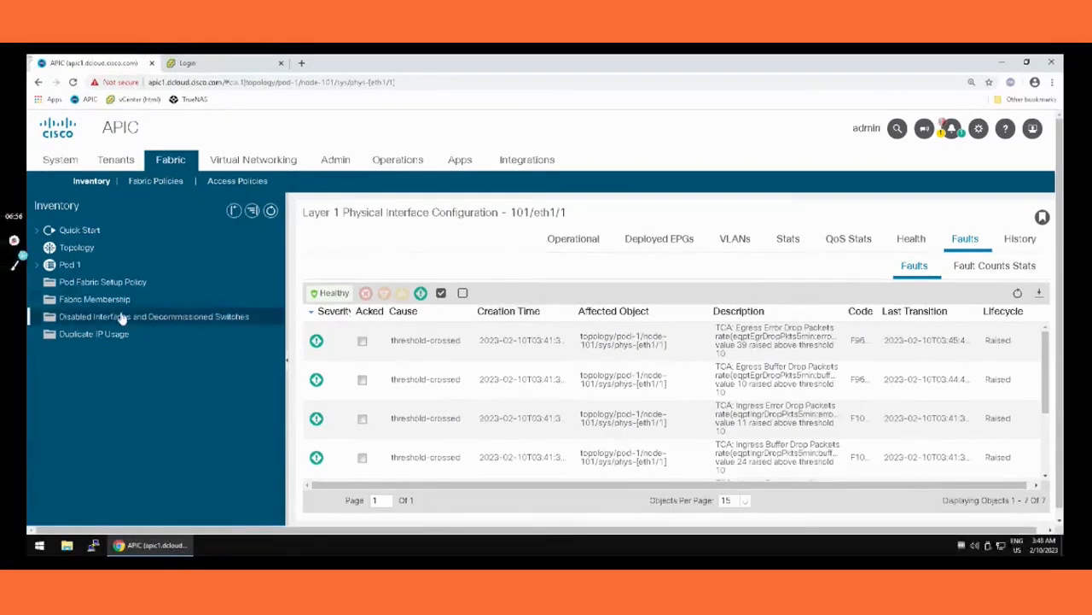
click(101, 298)
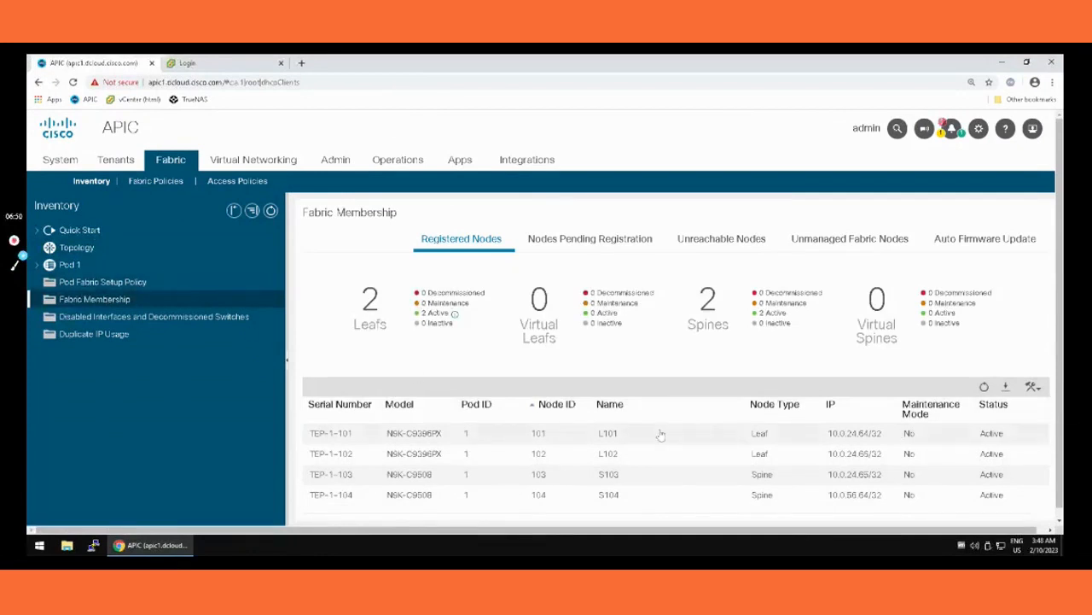
click(1038, 392)
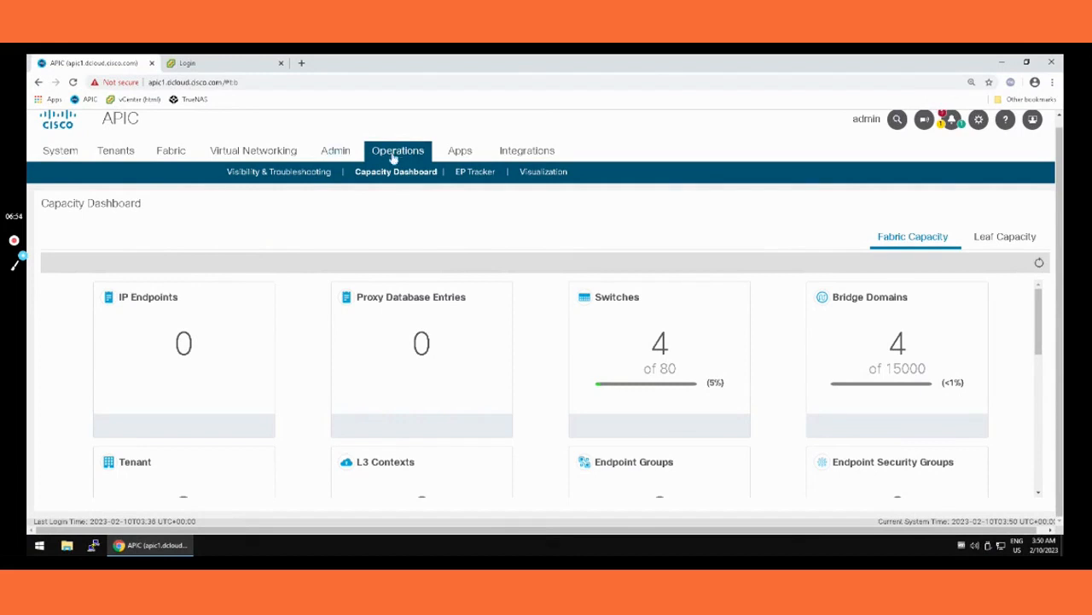
Step: Review the Capacity Dashboard's fabric capacity figures and its leaf capacity view
click(394, 180)
scroll(918, 348, down, 2)
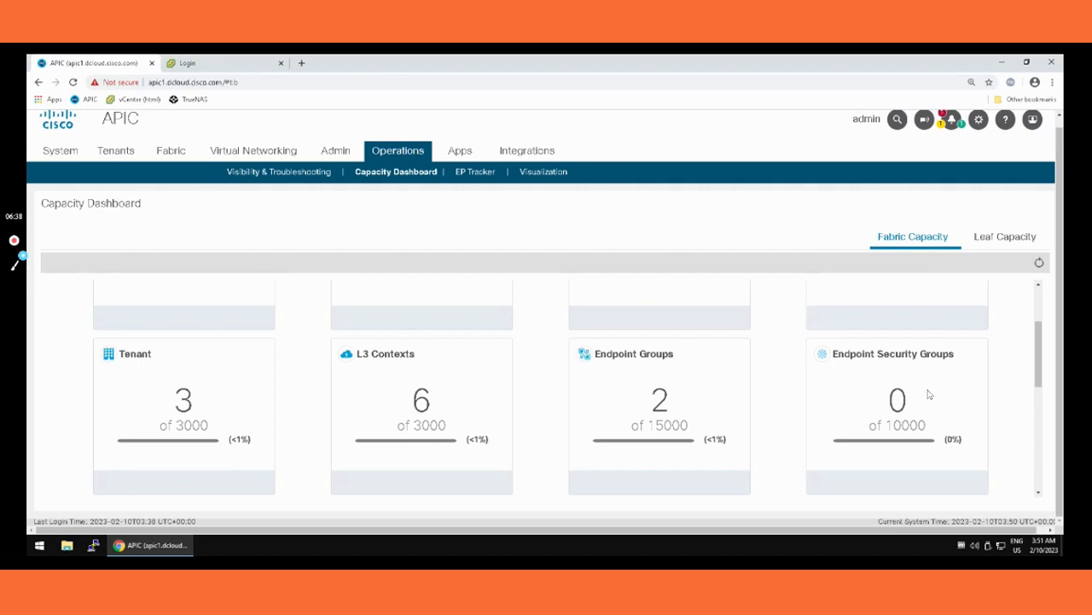
scroll(930, 395, down, 3)
scroll(572, 413, up, 3)
scroll(1000, 293, up, 2)
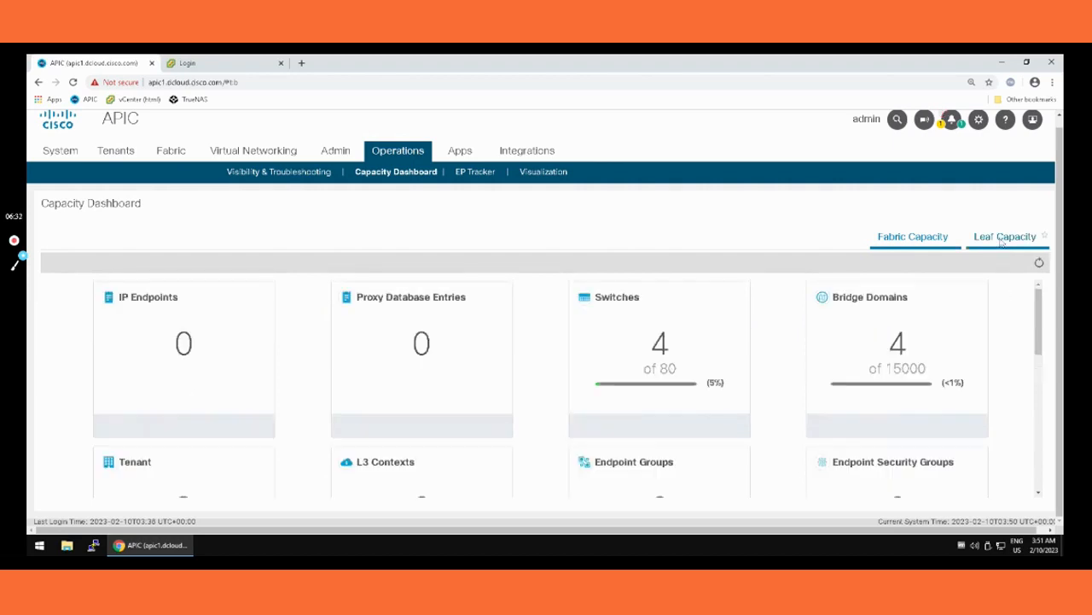
click(1001, 239)
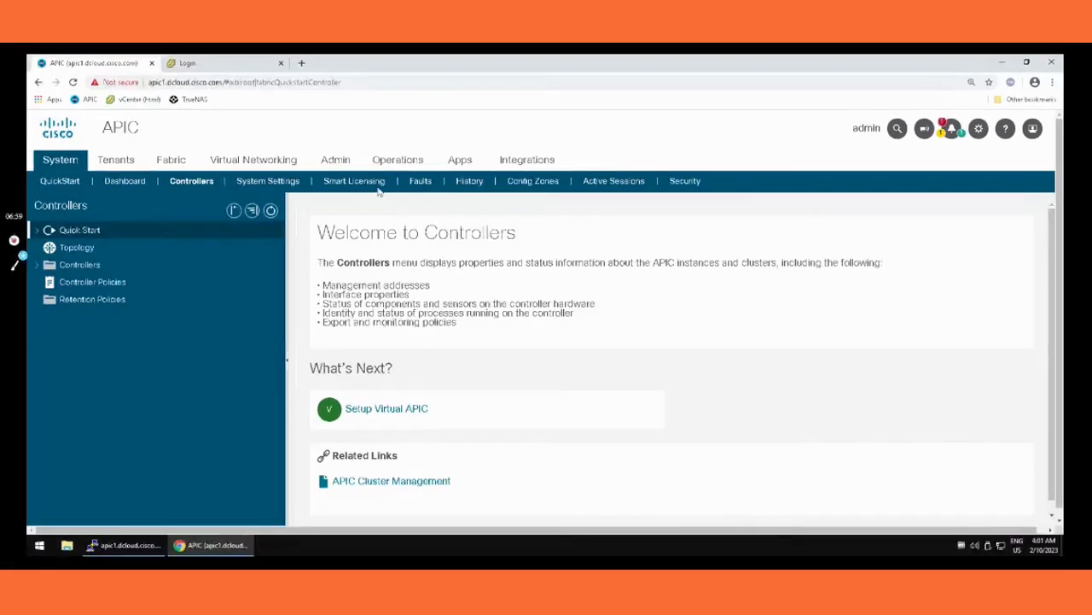
Step: Open the Add Firmware Image form from the firmware images list and examine its secure copy settings
click(336, 166)
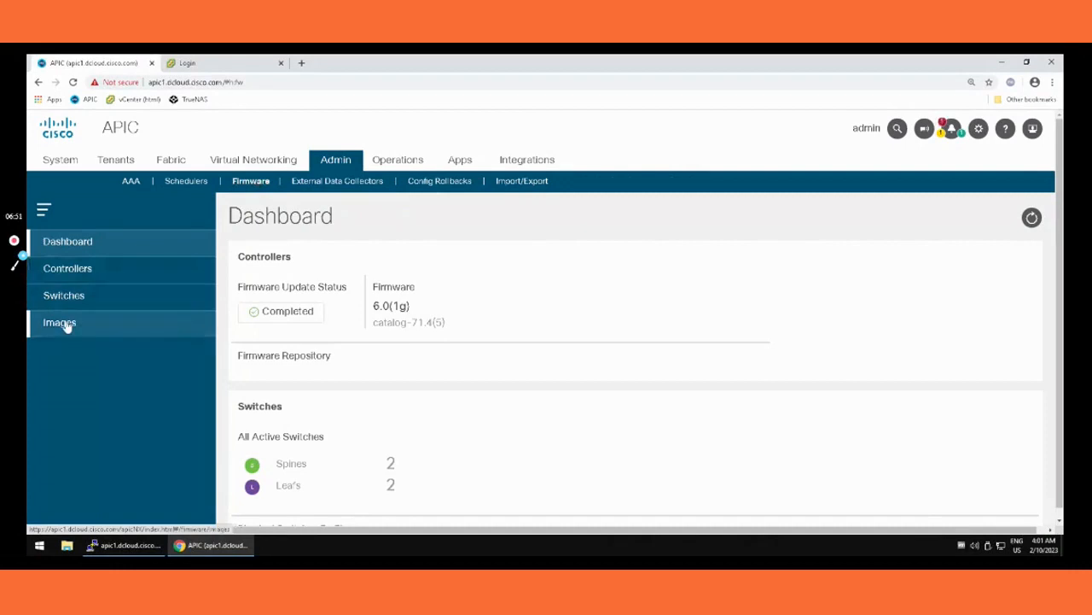
click(65, 325)
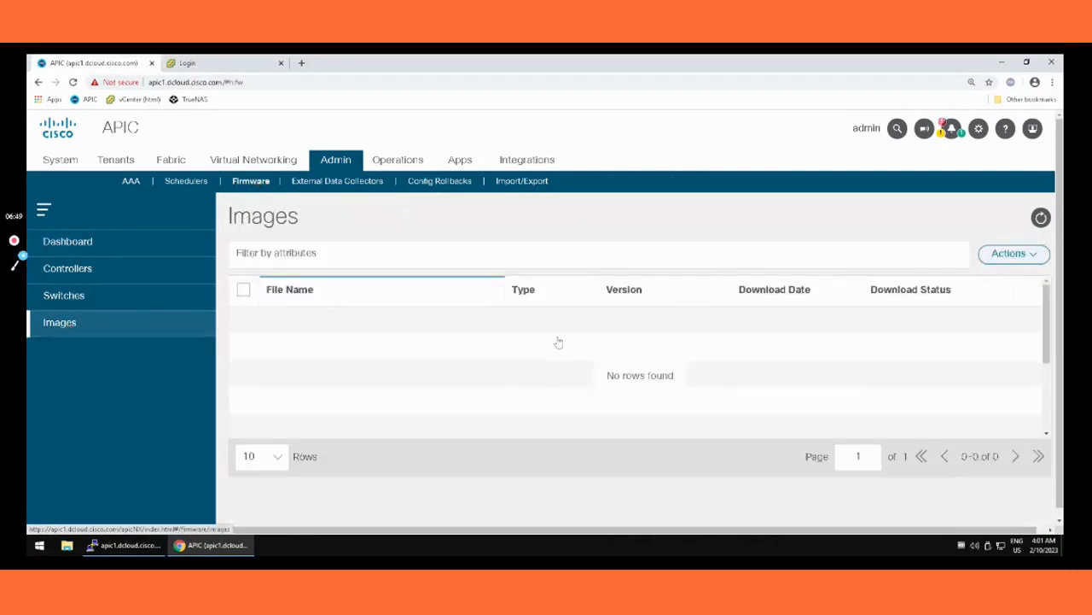
click(1031, 256)
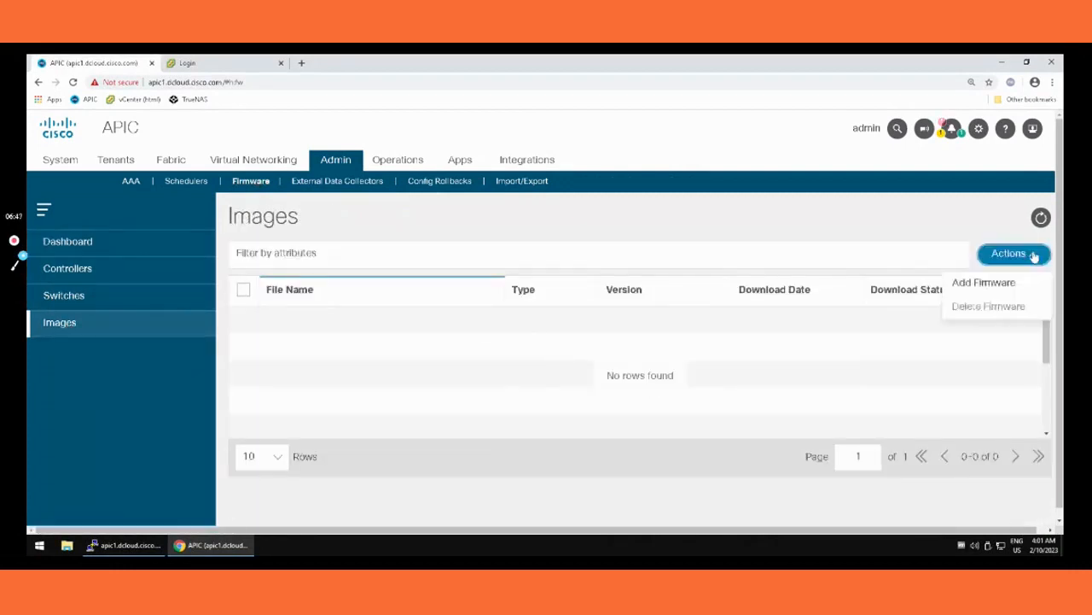
click(990, 282)
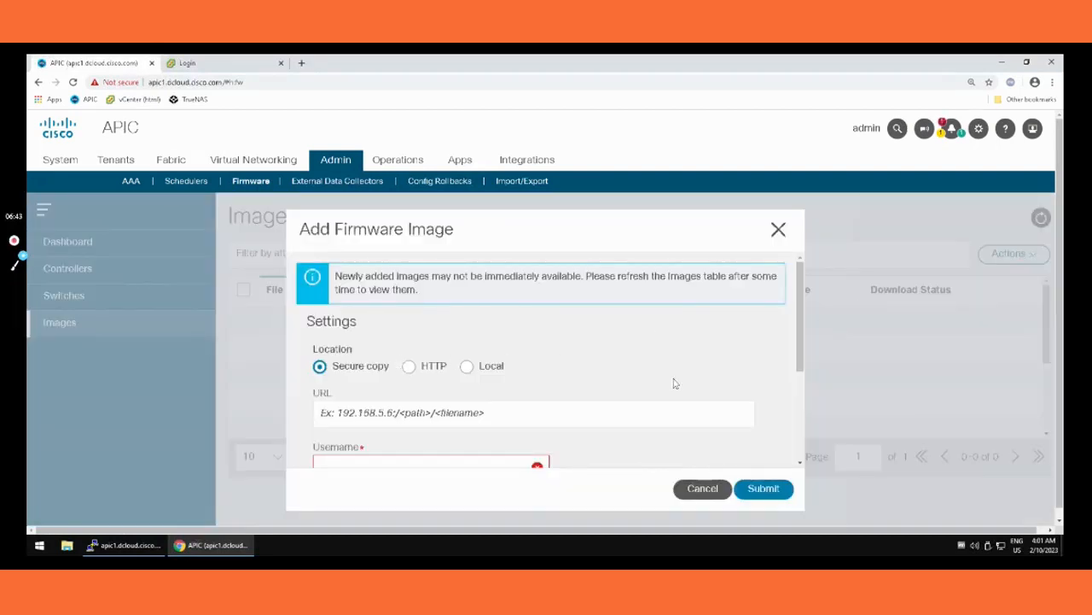
scroll(674, 383, down, 2)
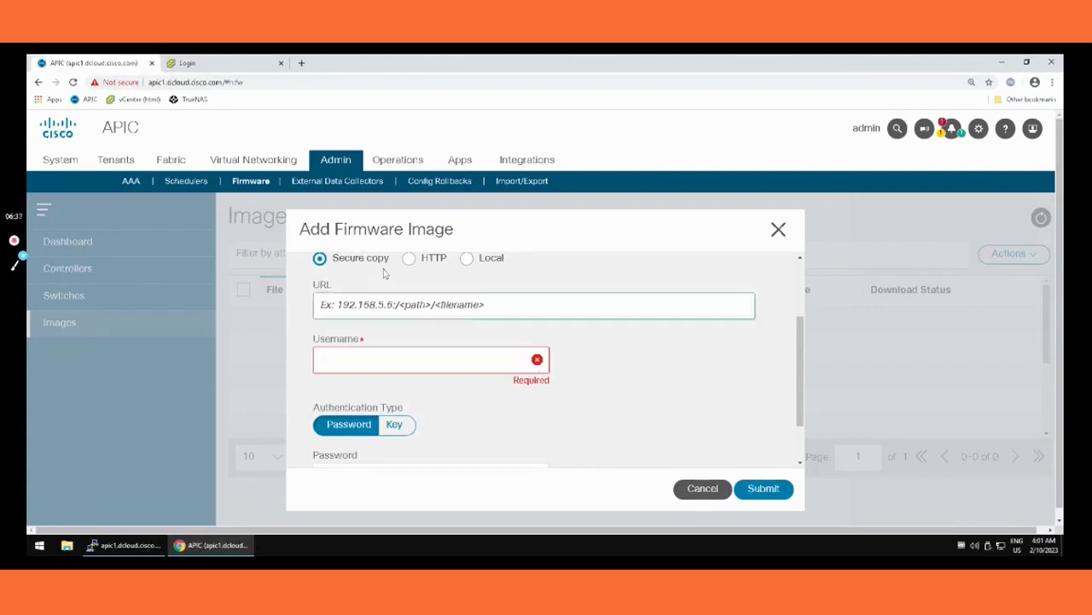
Step: Look at the Local location option and its file chooser for firmware images, and close the form without adding one
click(493, 260)
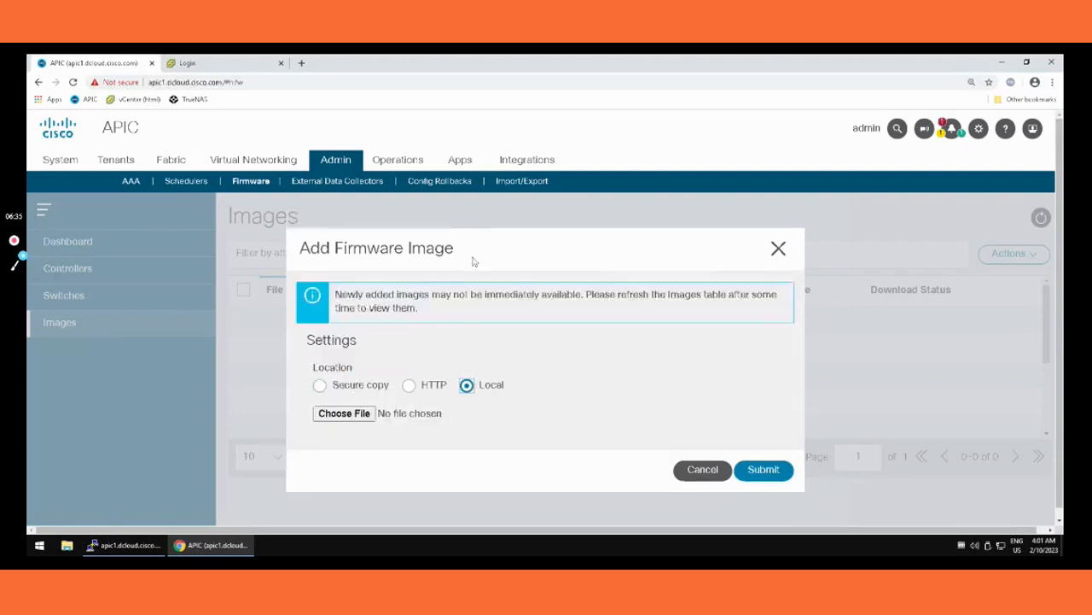
click(359, 416)
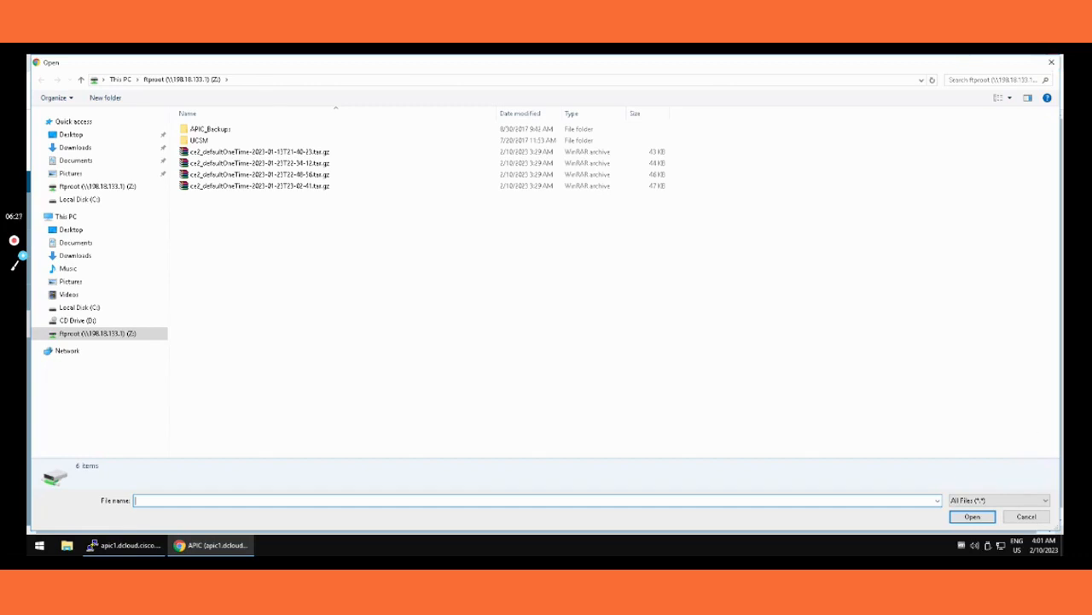
click(1027, 516)
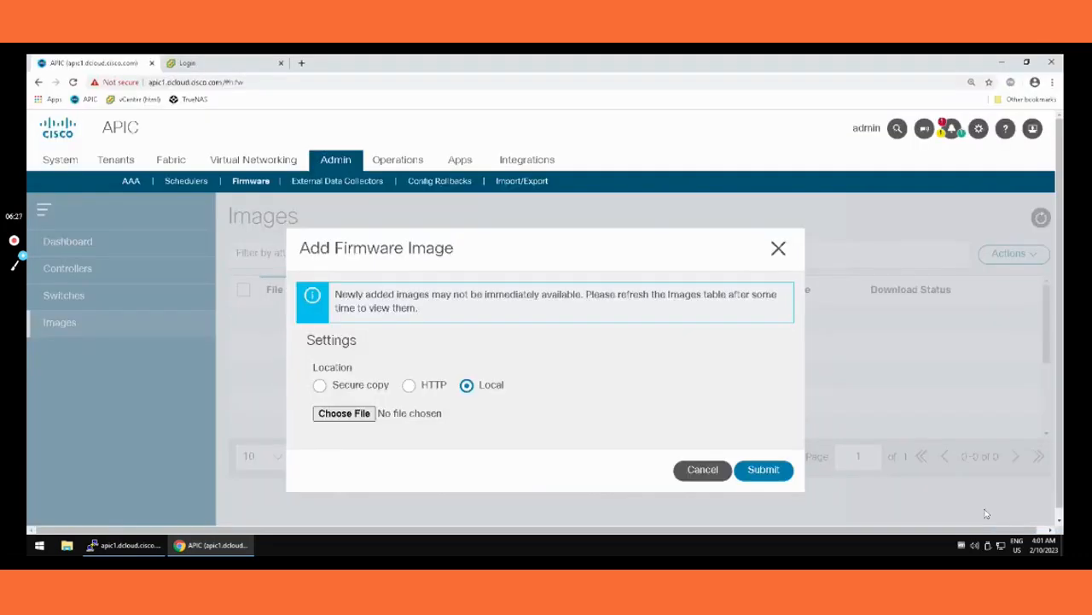
click(778, 249)
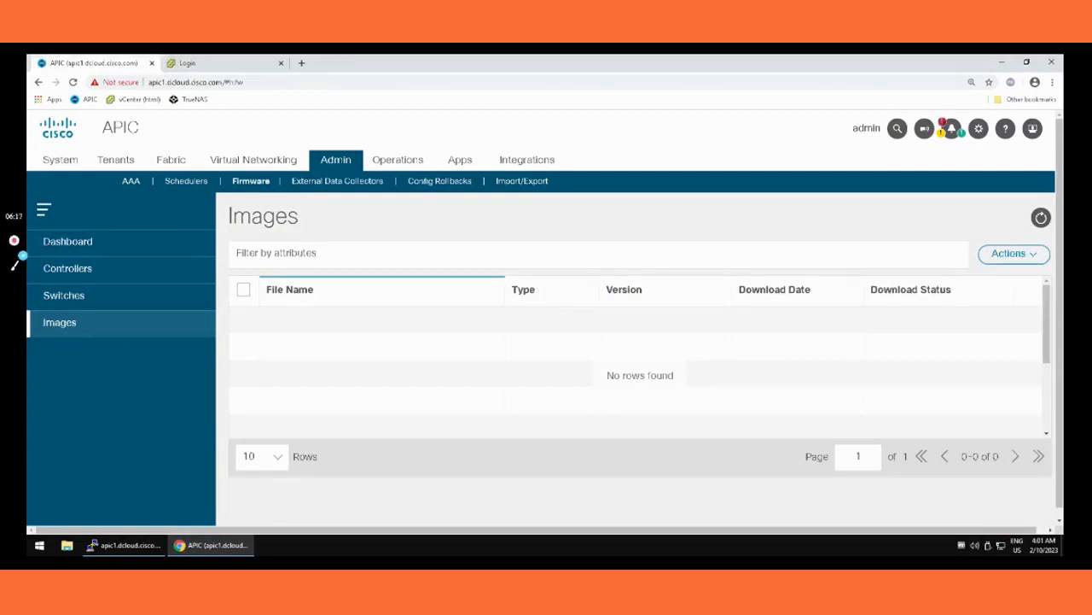
Step: Open the controller firmware update setup and examine the available update types
click(87, 269)
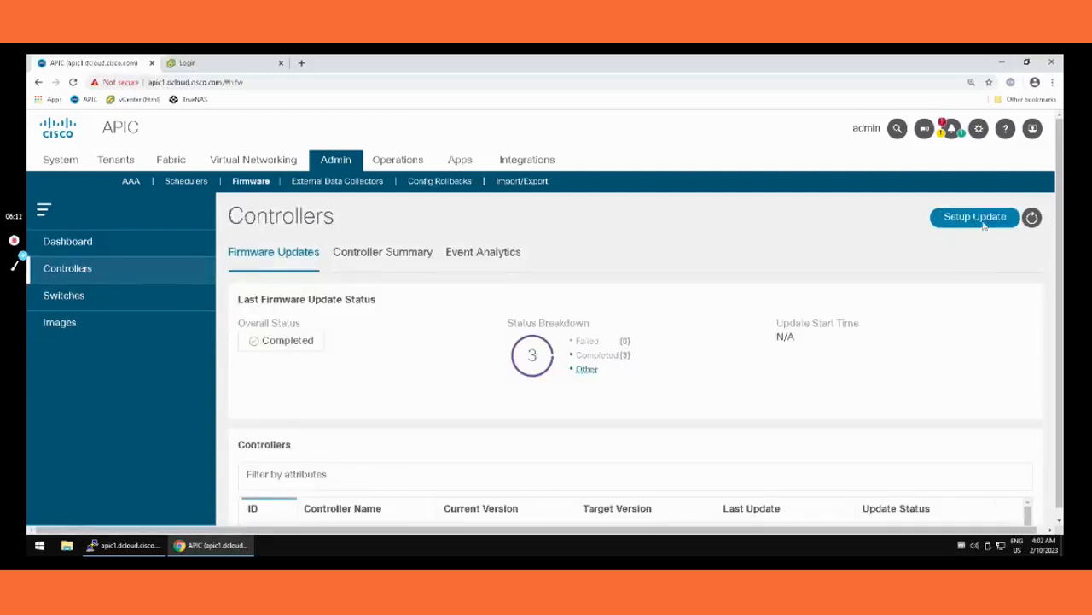
click(982, 220)
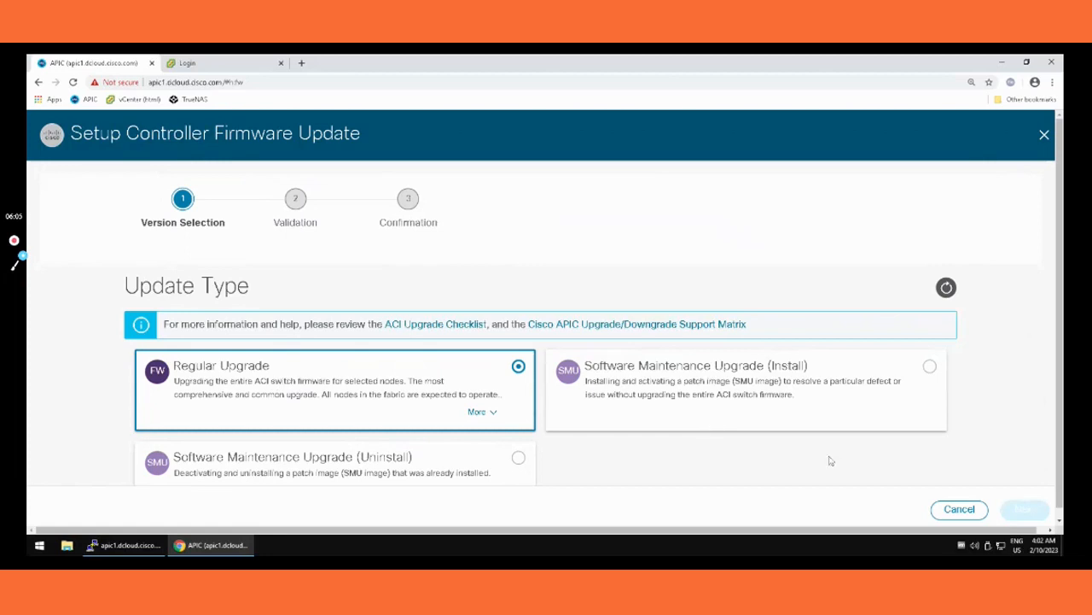
scroll(832, 461, down, 2)
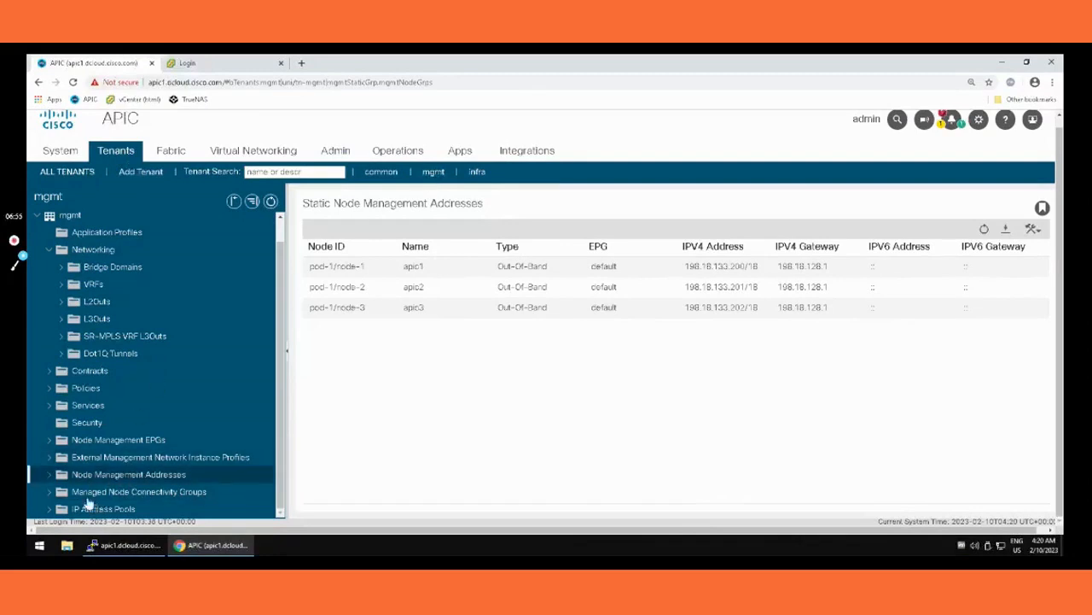
Step: Start creating static node management addresses in the mgmt tenant for node range 101 to 104
click(138, 480)
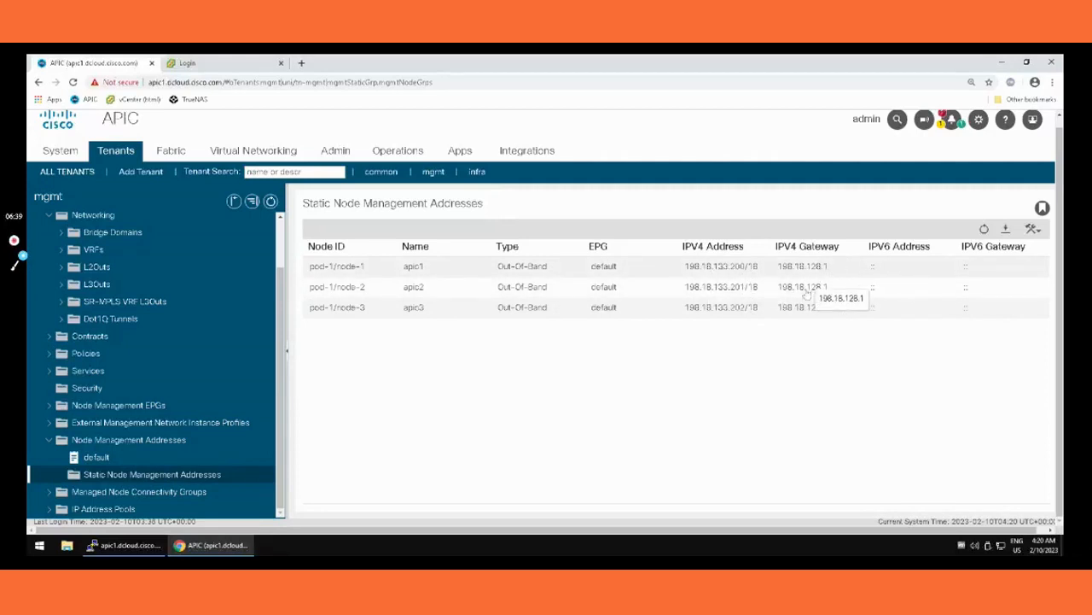
click(1039, 234)
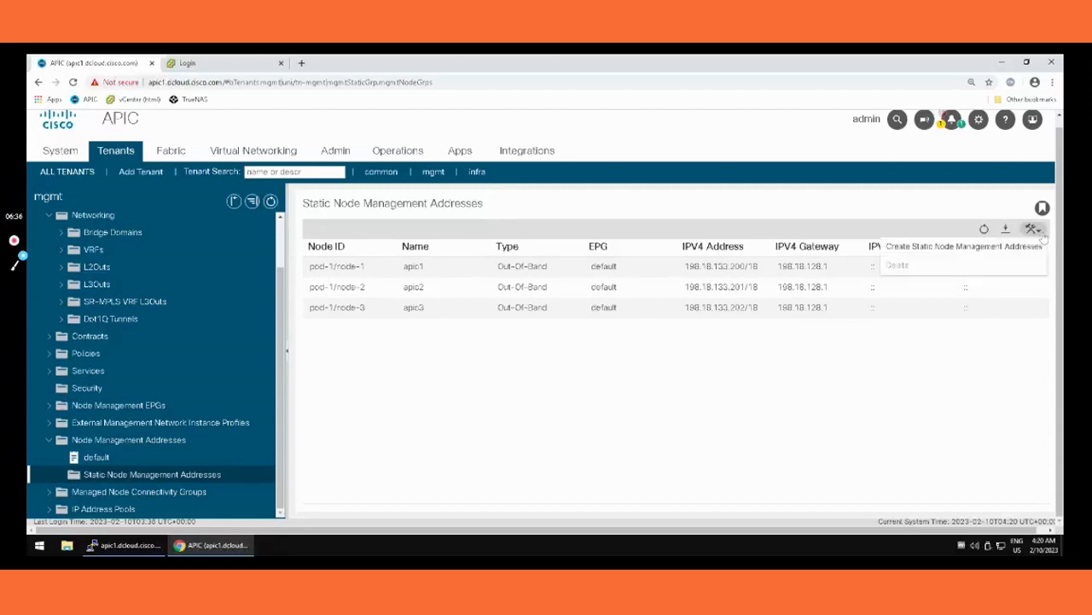
click(964, 245)
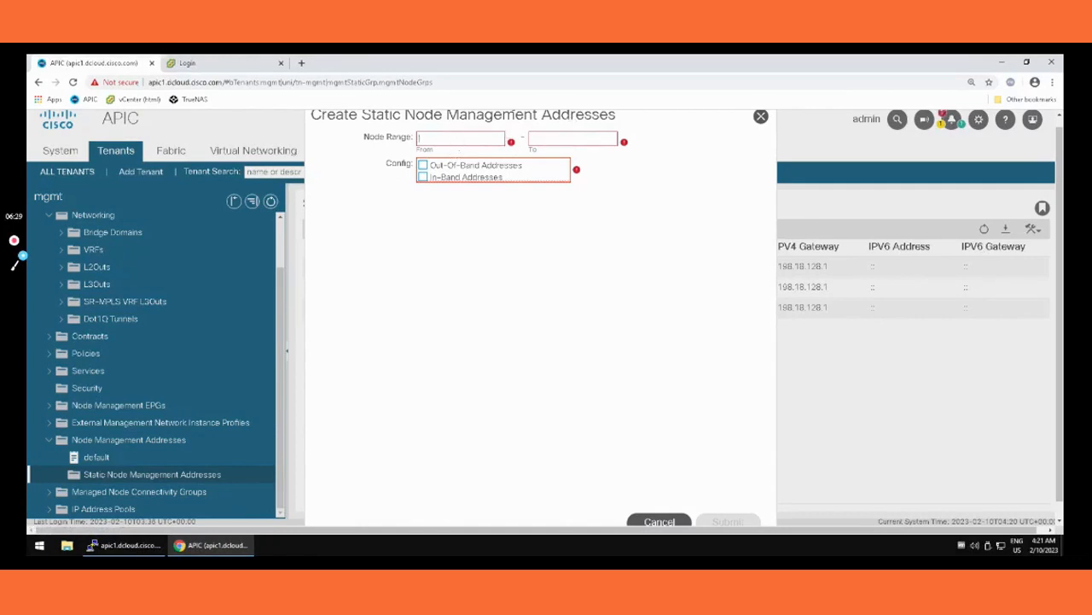
text(101)
key(Tab)
text(104)
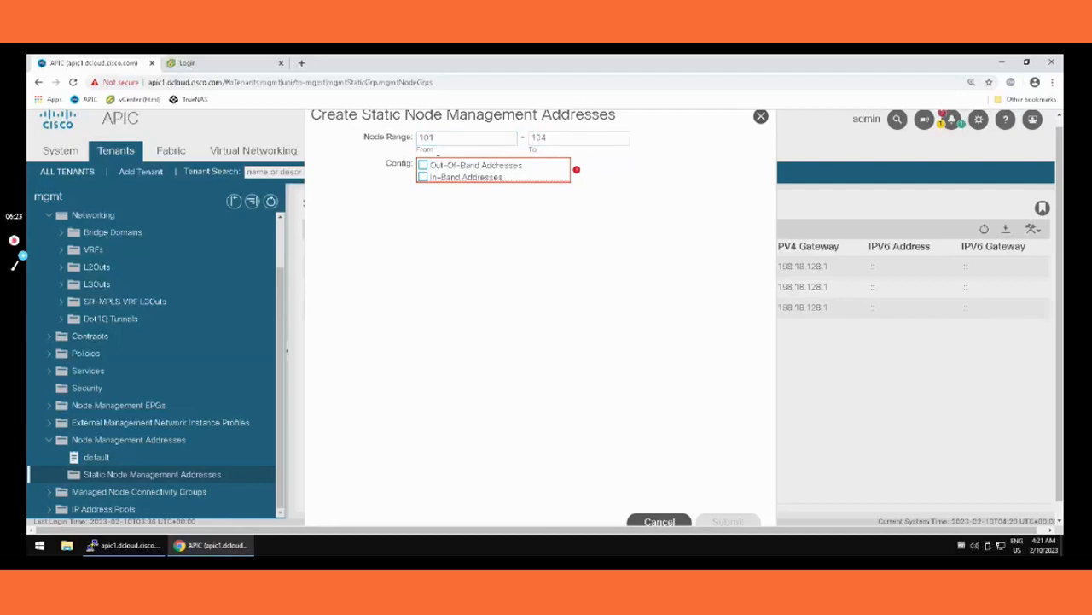
Step: Enable out-of-band addresses for the node range and assign the default out-of-band management EPG
click(423, 164)
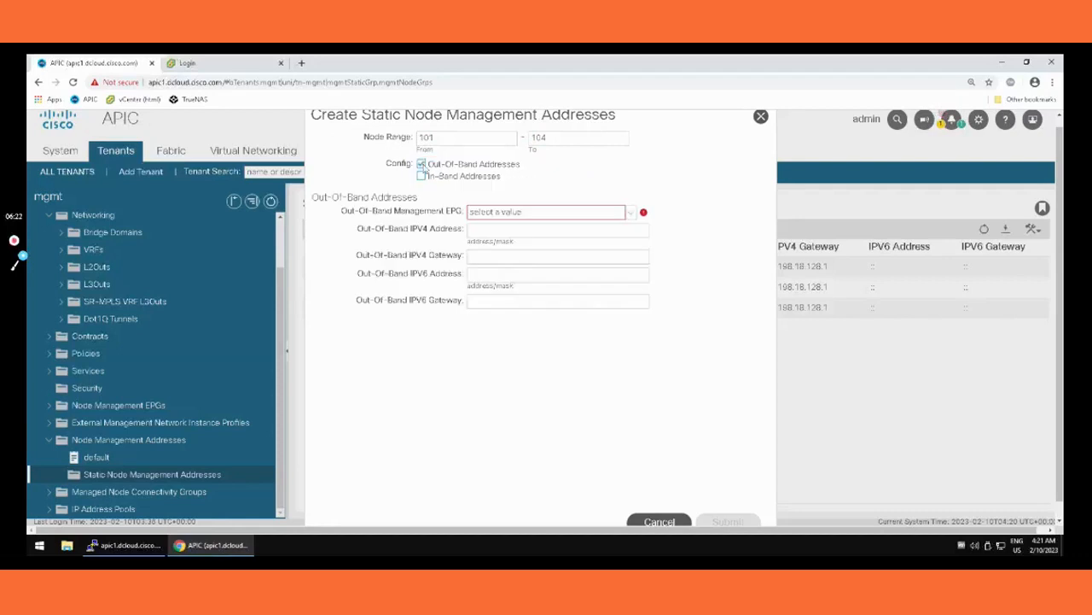
click(505, 215)
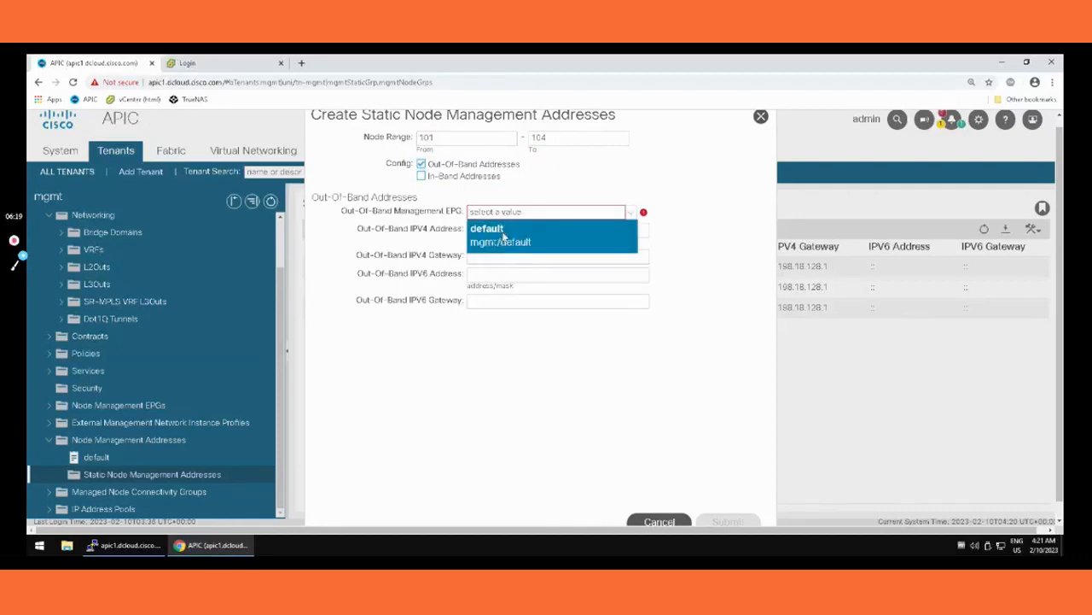
click(503, 236)
Step: Set the out-of-band IPv4 address to 198.18.133.206/18
click(549, 228)
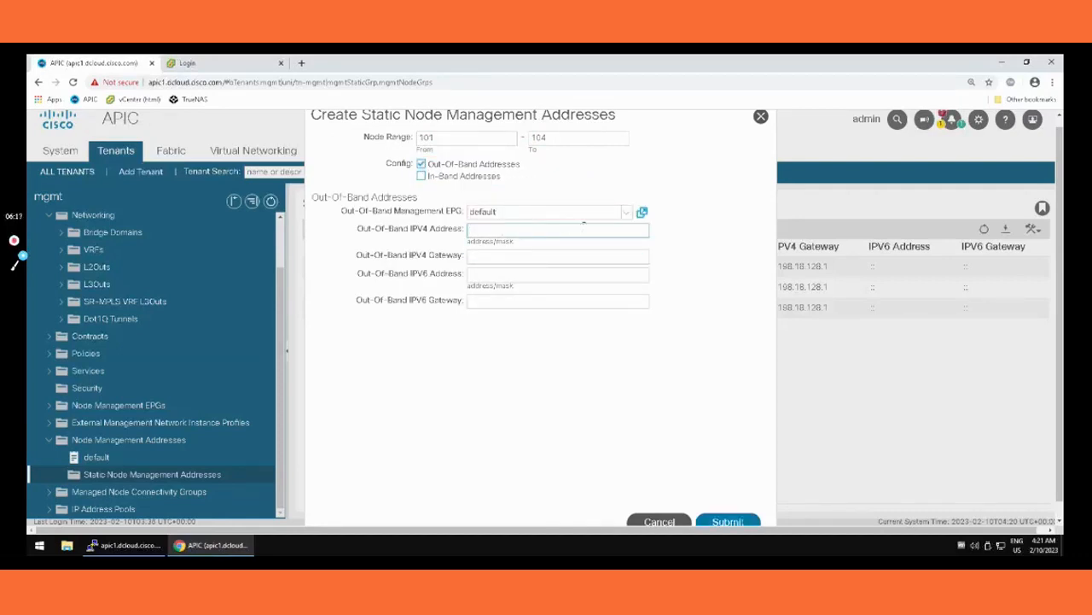
text(198)
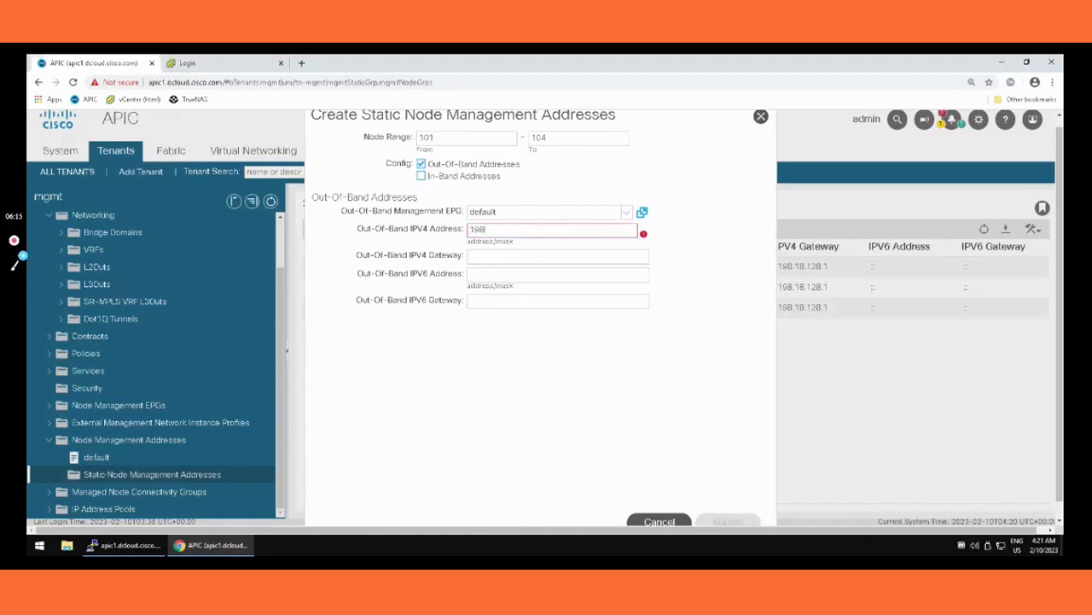
text(.18.133.206/18)
key(Tab)
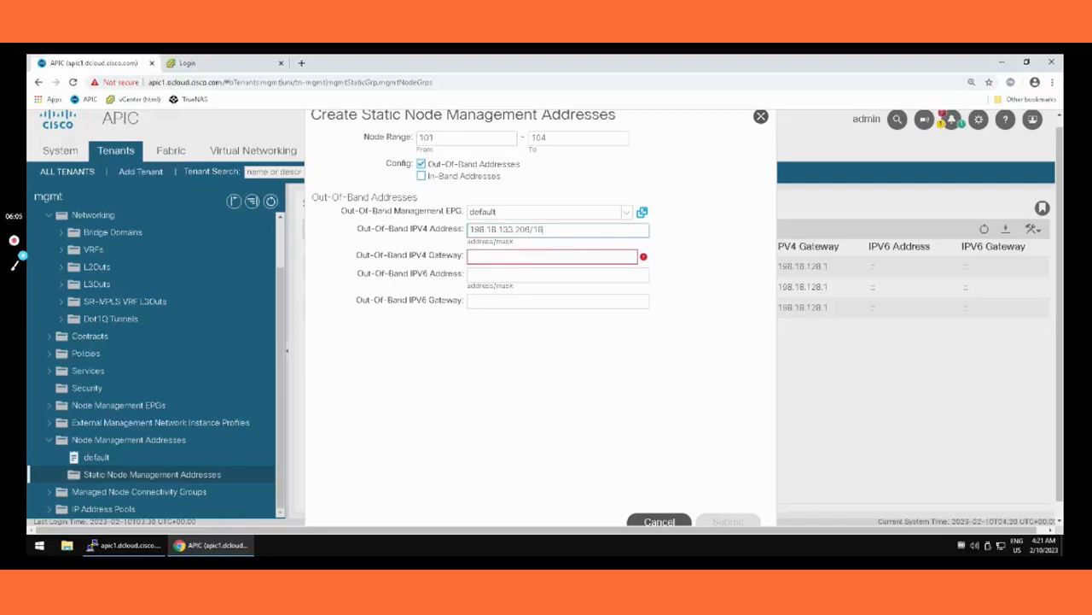
Step: Set the out-of-band IPv4 gateway to 198.18.128.1 and submit the static management addresses, accepting their assignment to the nodes
click(529, 255)
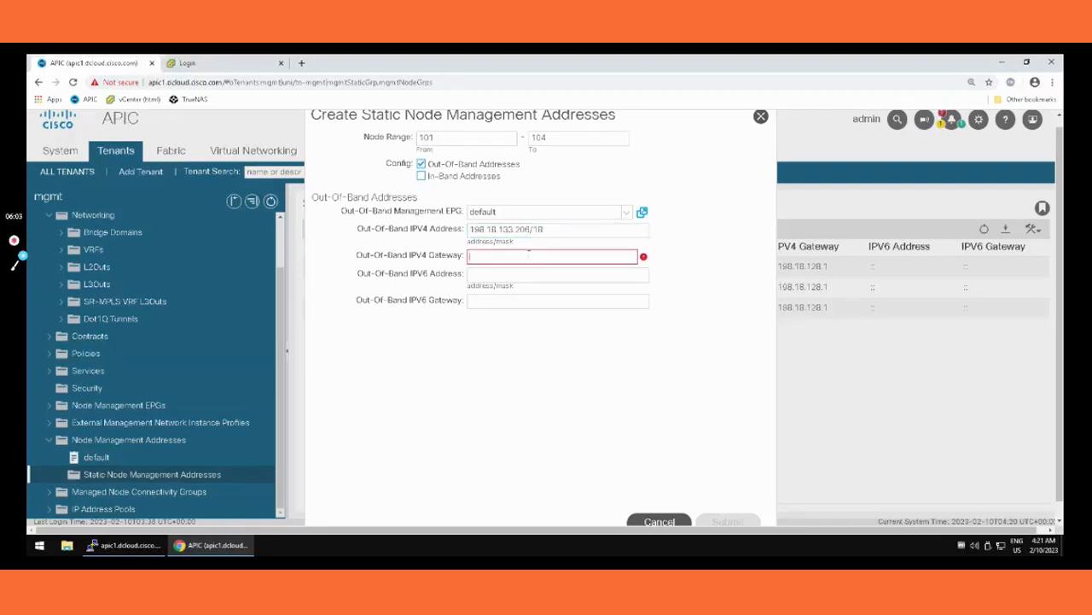
text(198.18.128.1)
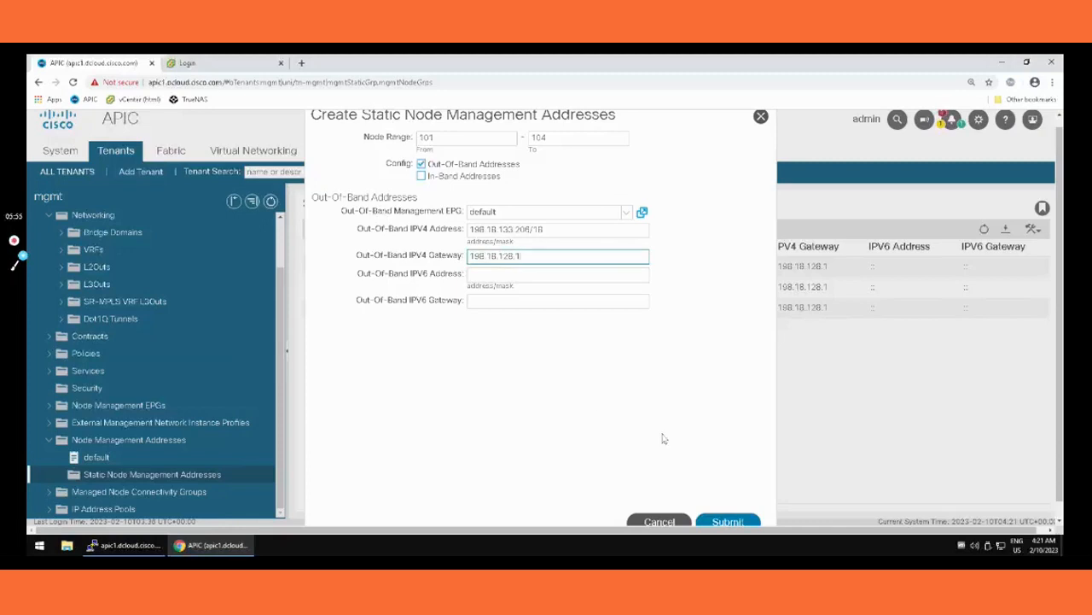
click(724, 522)
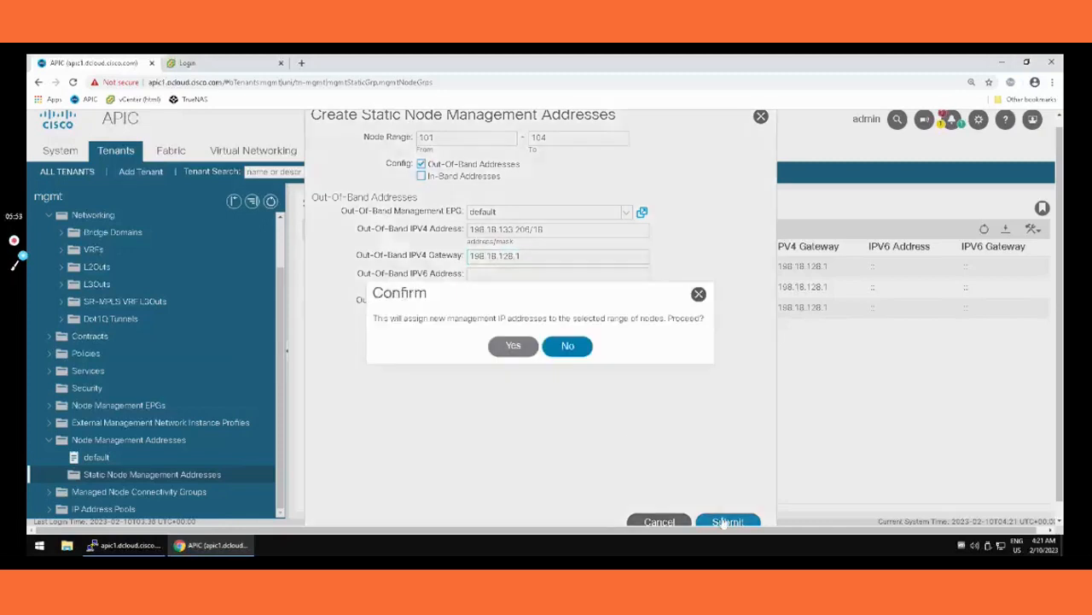
click(524, 347)
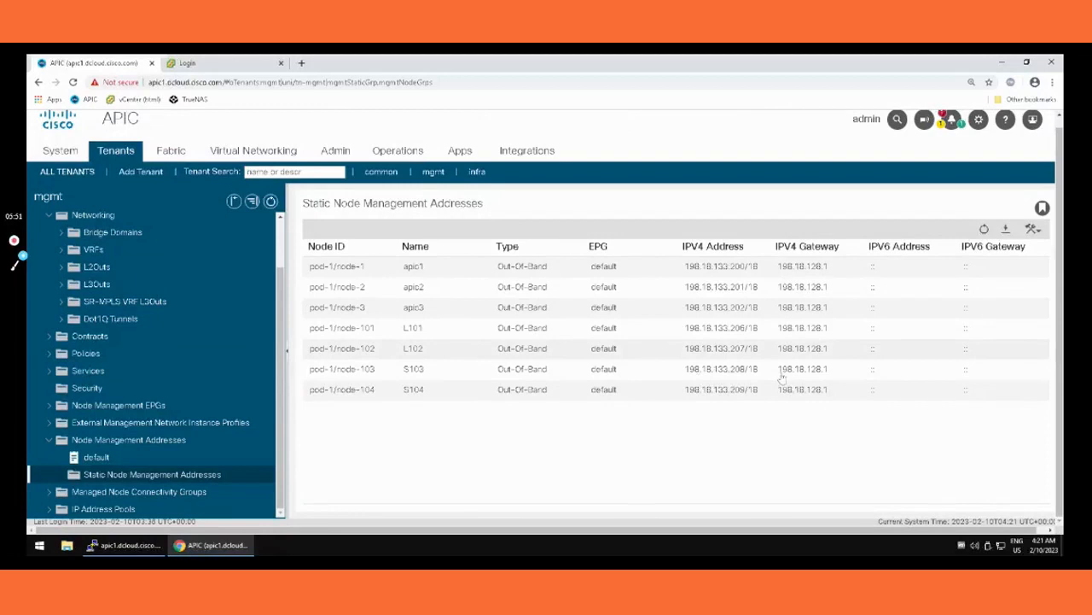